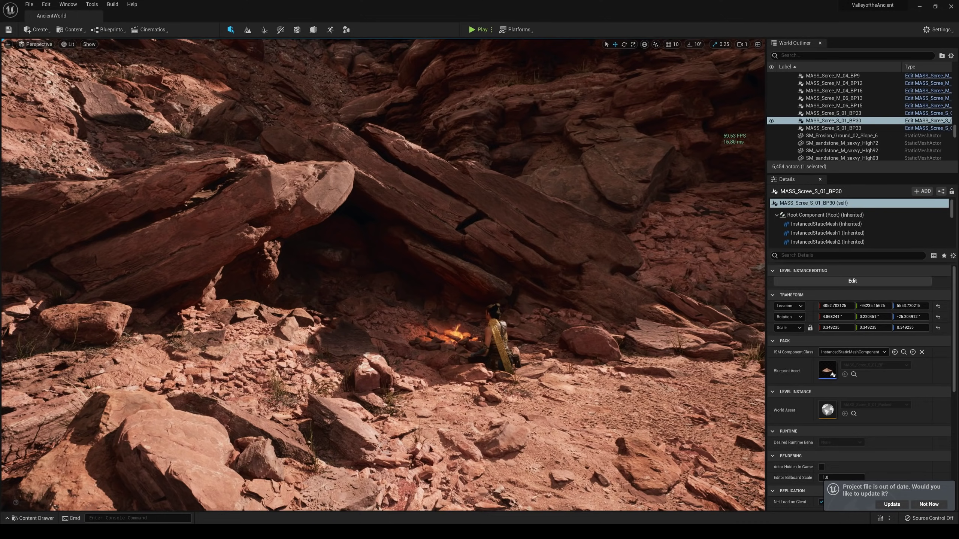
# Step: Fly the camera forward toward the cave where the figure sits beside the fire
pyautogui.moveTo(390, 300); pyautogui.dragTo(378, 304, button='right')
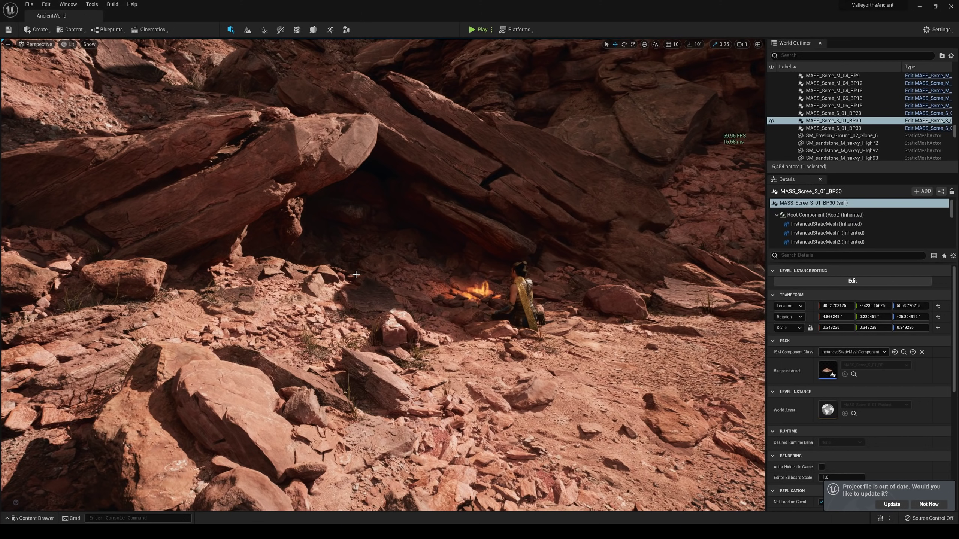
# Step: Search Project Settings for 'global ill' and confirm Dynamic Global Illumination Method is Lumen
pyautogui.click(46, 4)
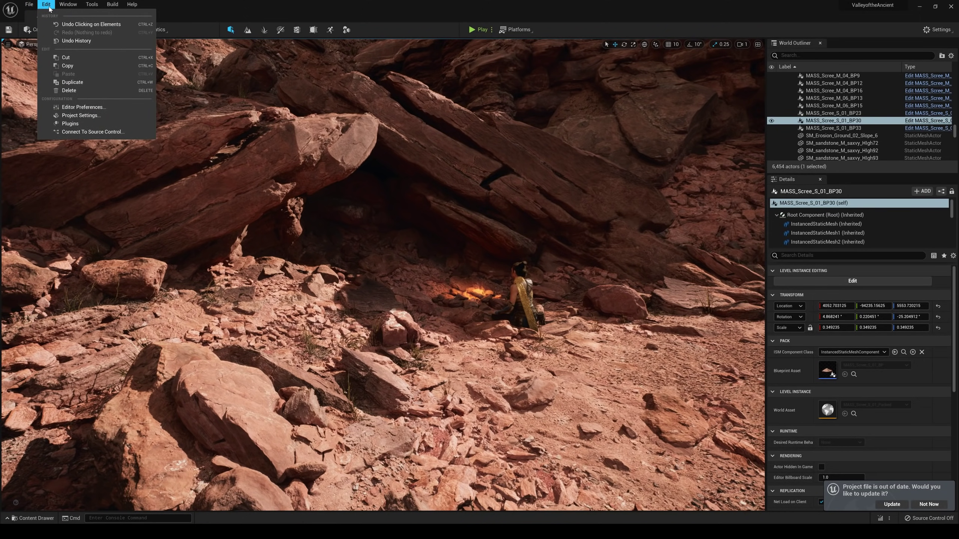
pyautogui.click(75, 107)
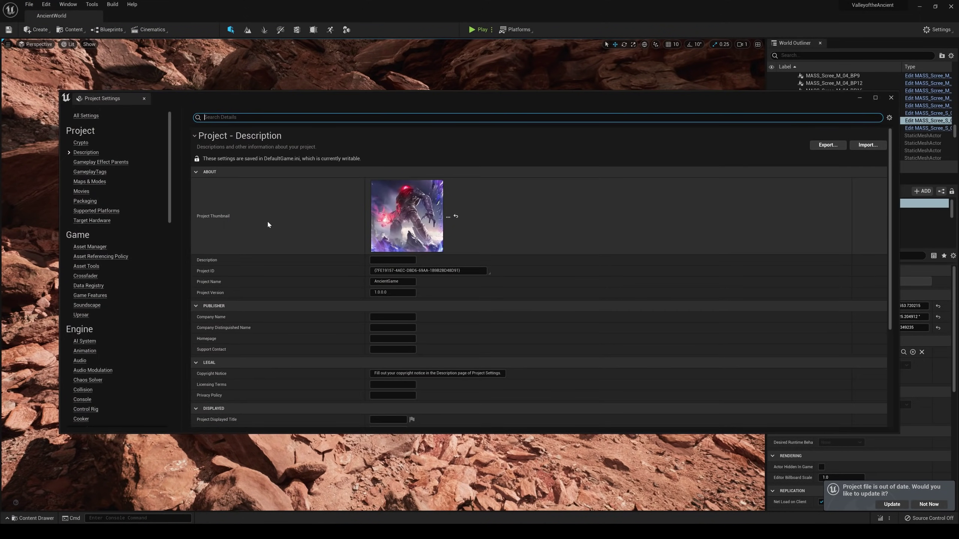
pyautogui.write('global ill')
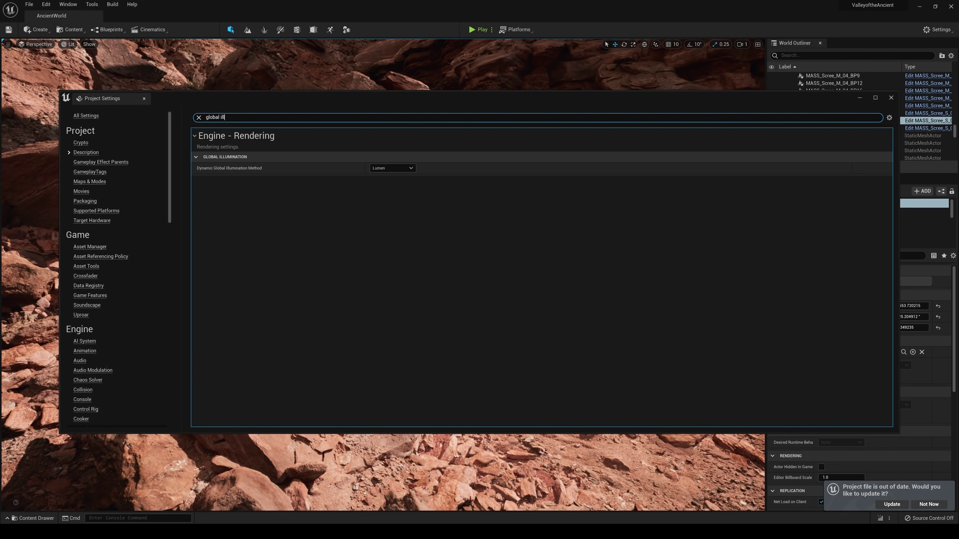
pyautogui.click(407, 169)
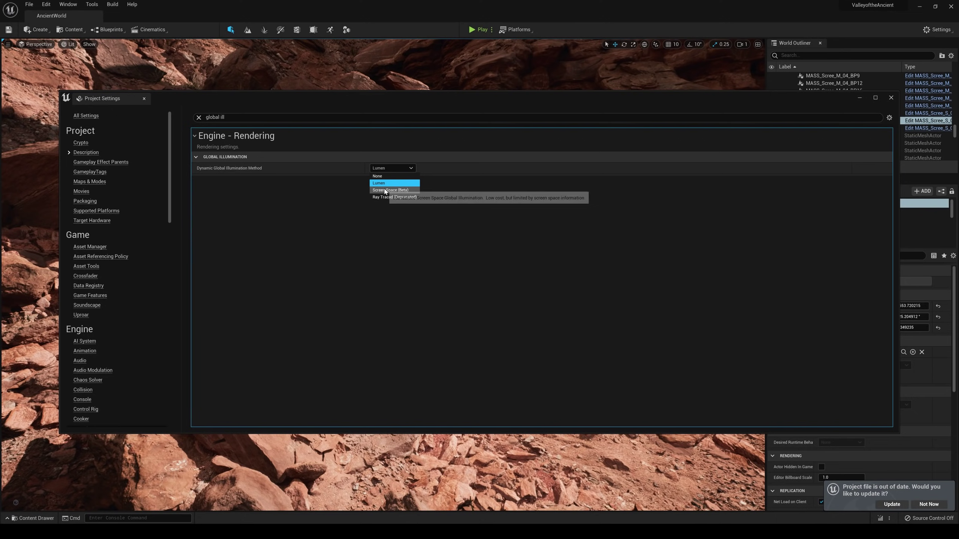
pyautogui.click(270, 144)
pyautogui.press('BackSpace')
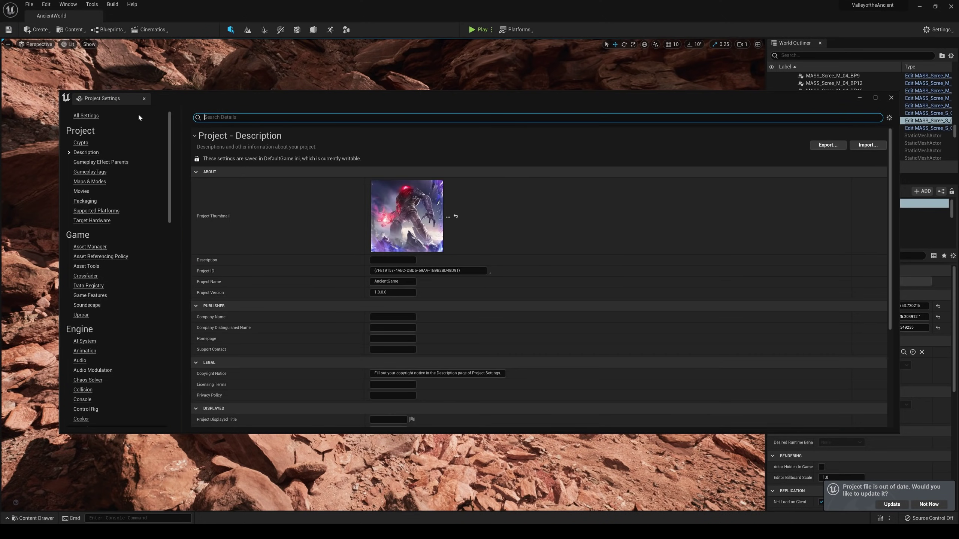
# Step: Filter Project Settings on 'reflec' and keep the Reflection Method set to Lumen
pyautogui.write('reflec')
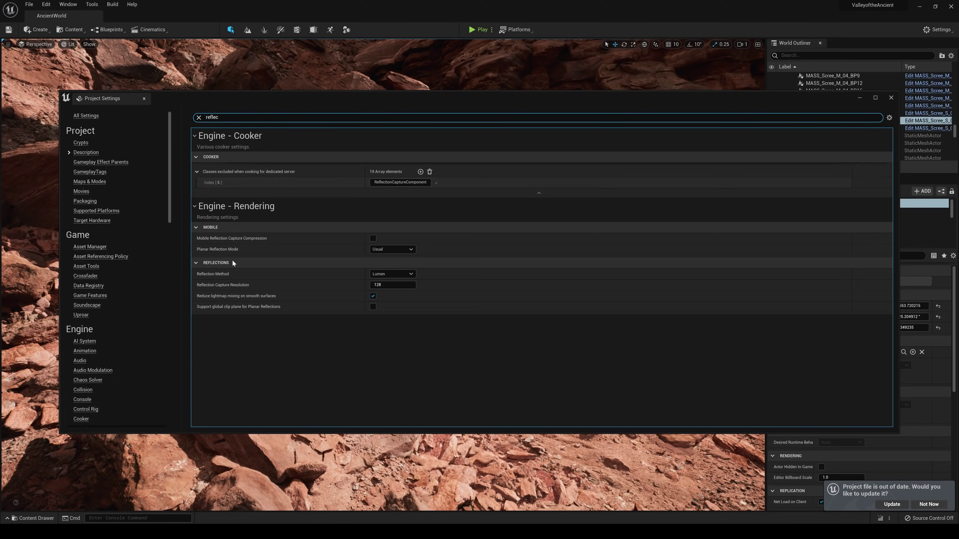
pyautogui.click(382, 273)
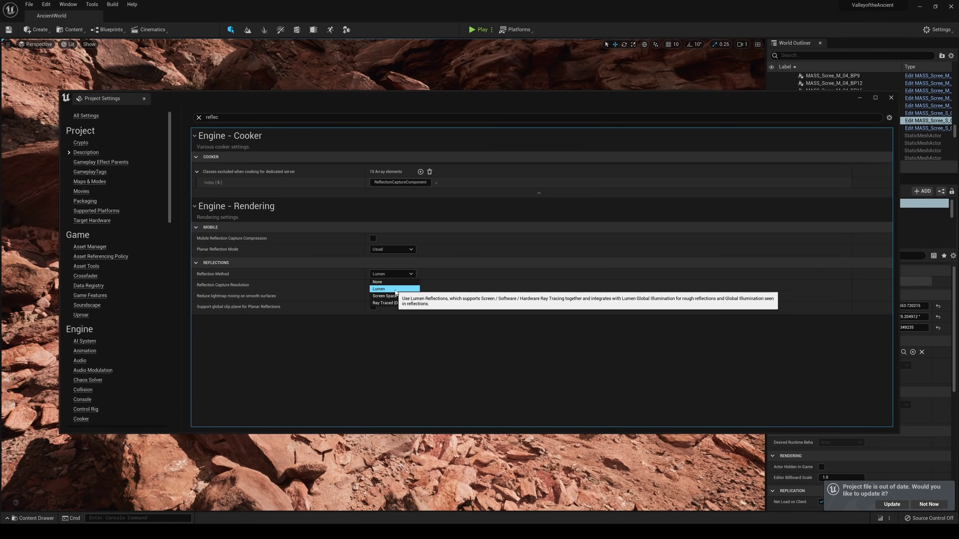
pyautogui.click(392, 275)
pyautogui.click(393, 274)
pyautogui.click(465, 297)
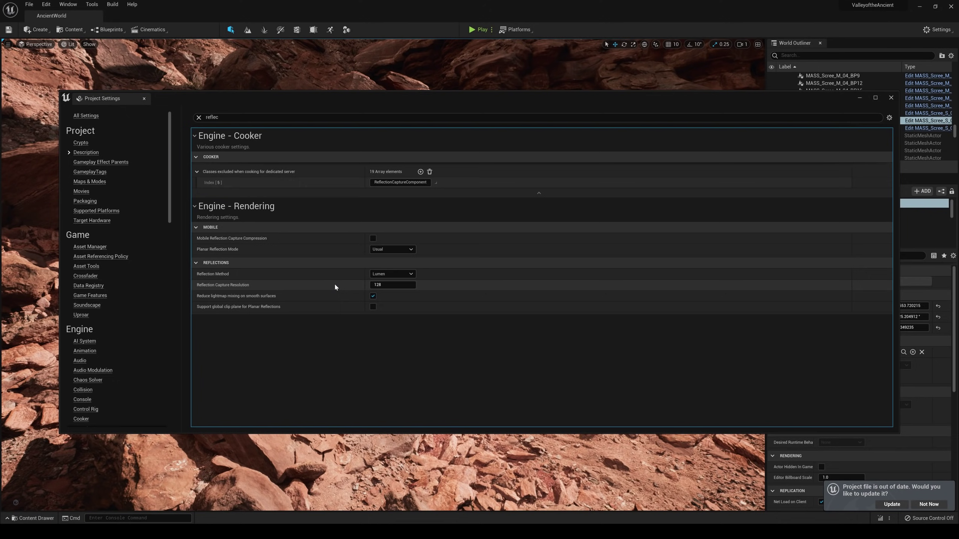
pyautogui.moveTo(227, 288)
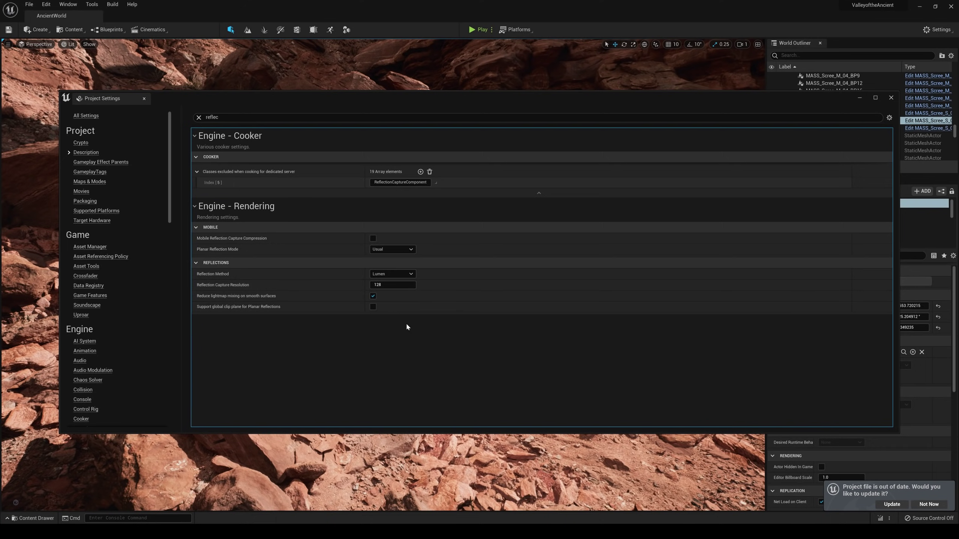
# Step: Close Project Settings and turn the viewport toward the sky and canyon
pyautogui.click(890, 98)
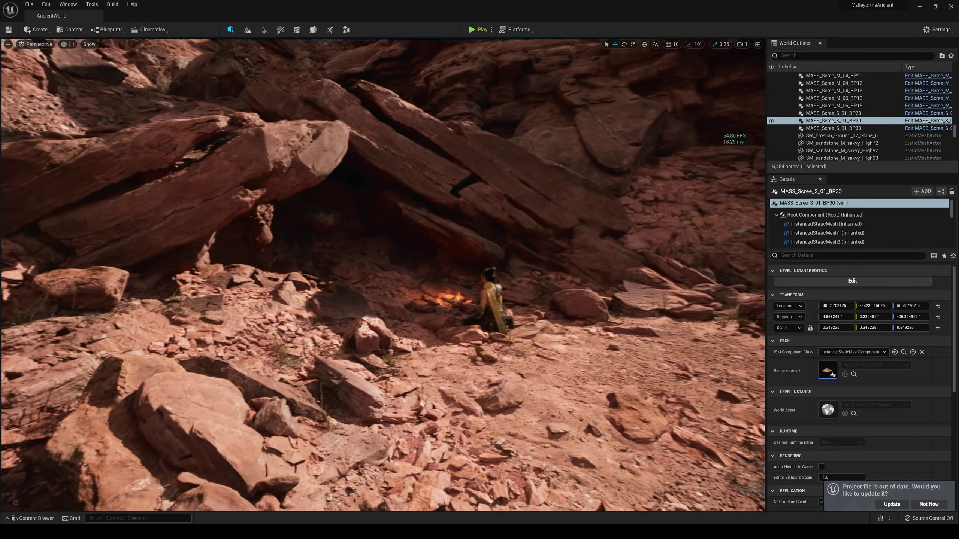
pyautogui.moveTo(383, 275); pyautogui.dragTo(612, 275, button='right')
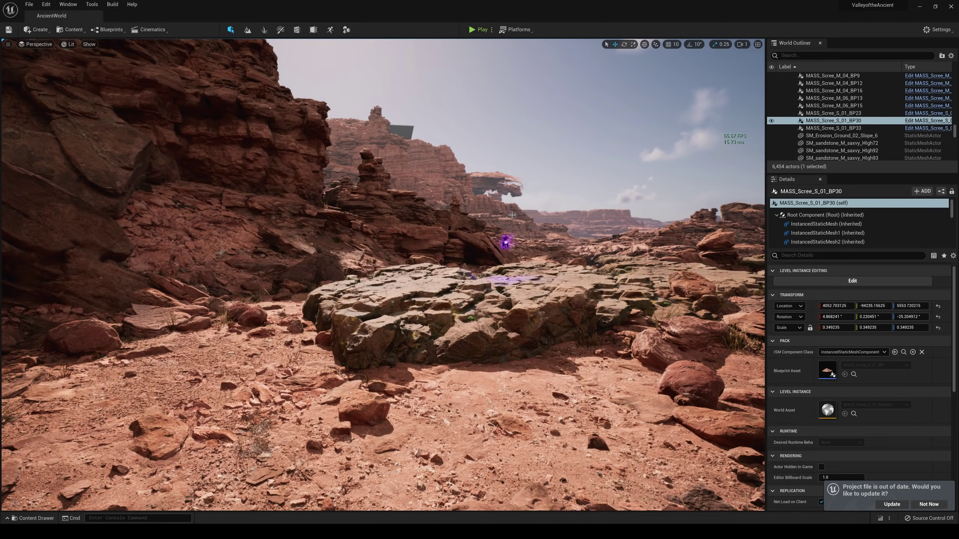
# Step: Reopen Project Settings as a half-size window over the scene, filtered to 'global ill'
pyautogui.moveTo(460, 145); pyautogui.dragTo(449, 152, button='right')
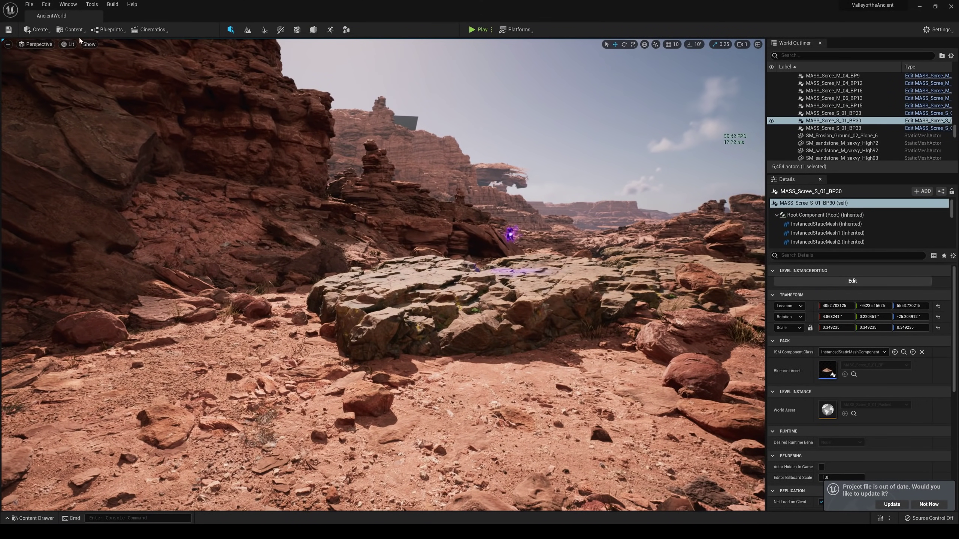
pyautogui.click(47, 5)
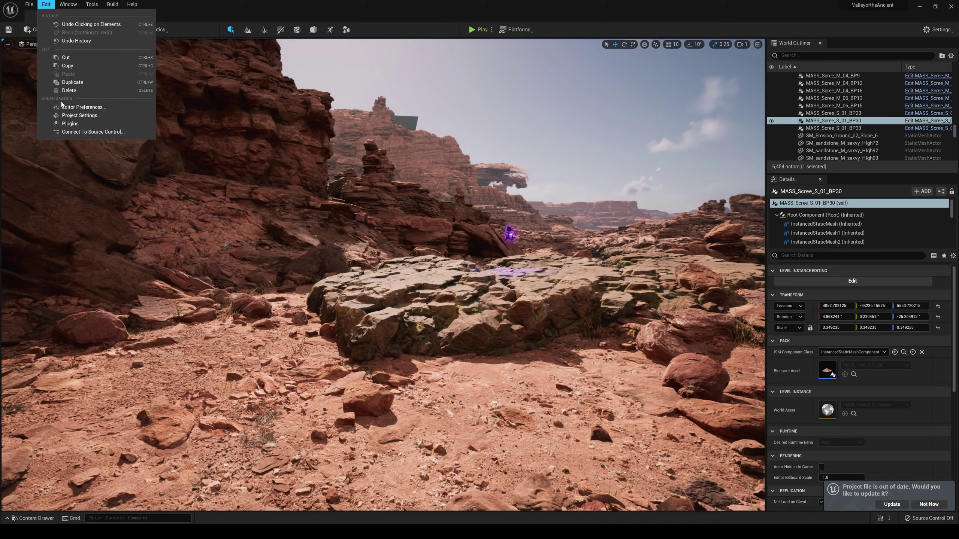
pyautogui.click(62, 118)
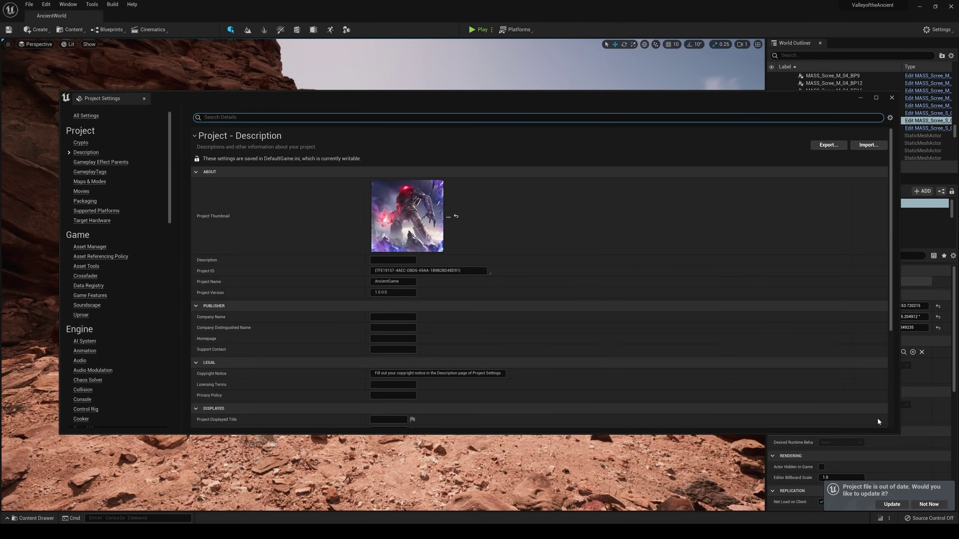
pyautogui.moveTo(900, 435); pyautogui.dragTo(434, 320)
pyautogui.moveTo(242, 106); pyautogui.dragTo(524, 223)
pyautogui.write('global')
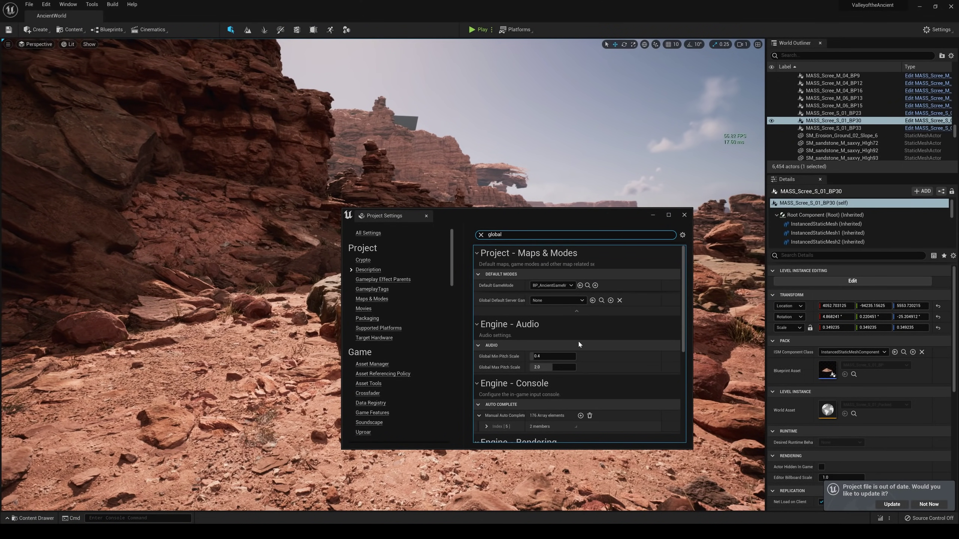
pyautogui.write(' ill')
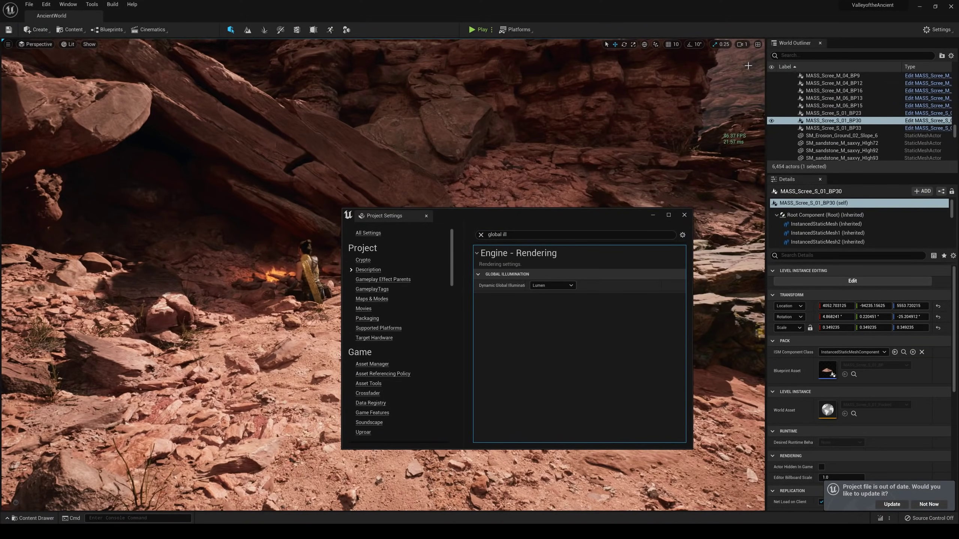
# Step: Raise viewport camera speed to 5, fly to the rock arch, and move the settings aside
pyautogui.click(742, 45)
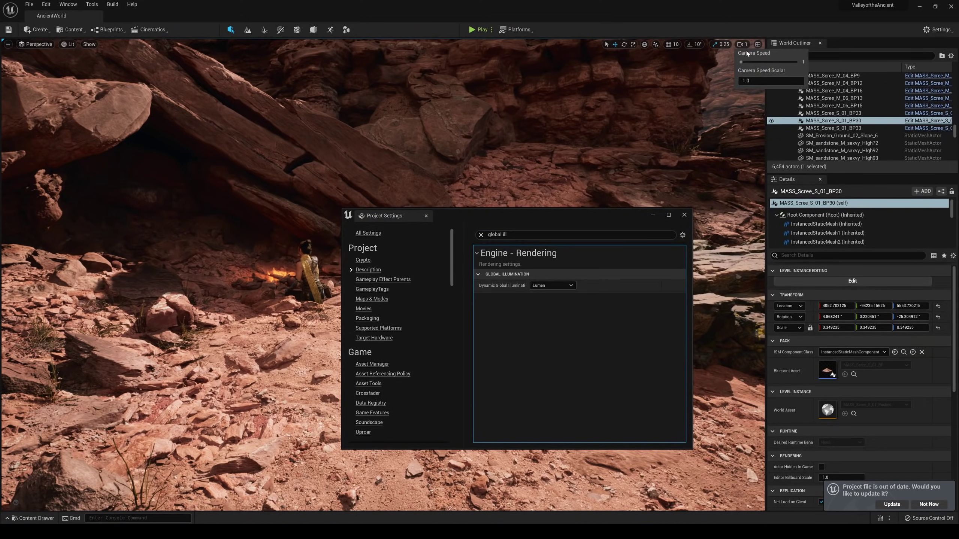
pyautogui.moveTo(624, 94); pyautogui.dragTo(625, 94, button='right')
pyautogui.moveTo(529, 121); pyautogui.dragTo(529, 120, button='right')
pyautogui.moveTo(473, 212); pyautogui.dragTo(669, 219)
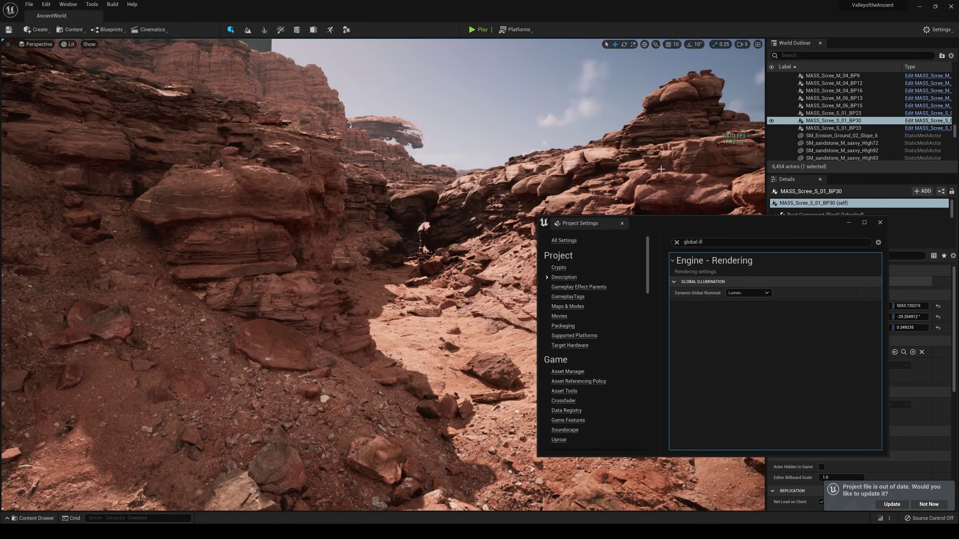
# Step: Cycle the GI method through Screen Space (Beta), Ray Traced (Deprecated), Lumen, then Screen Space (Beta)
pyautogui.click(746, 293)
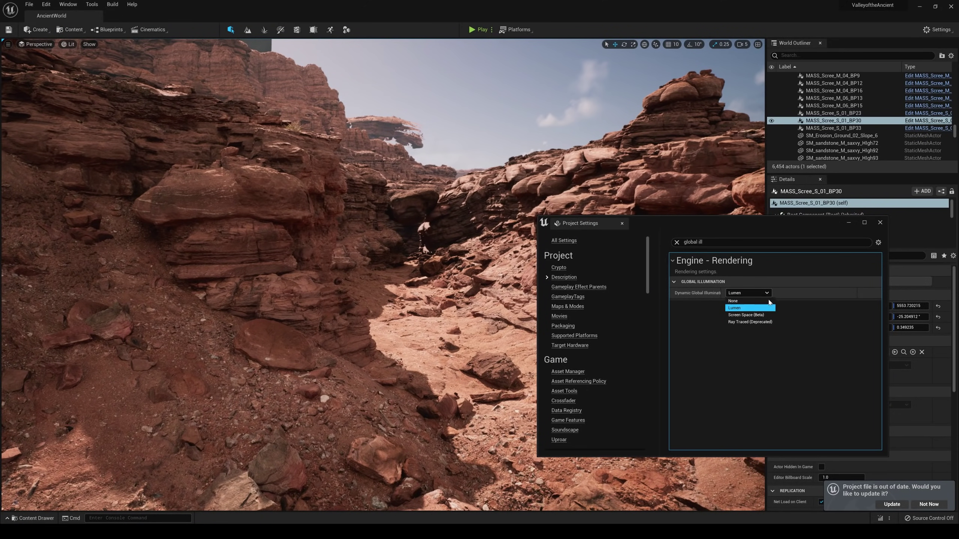
pyautogui.click(746, 315)
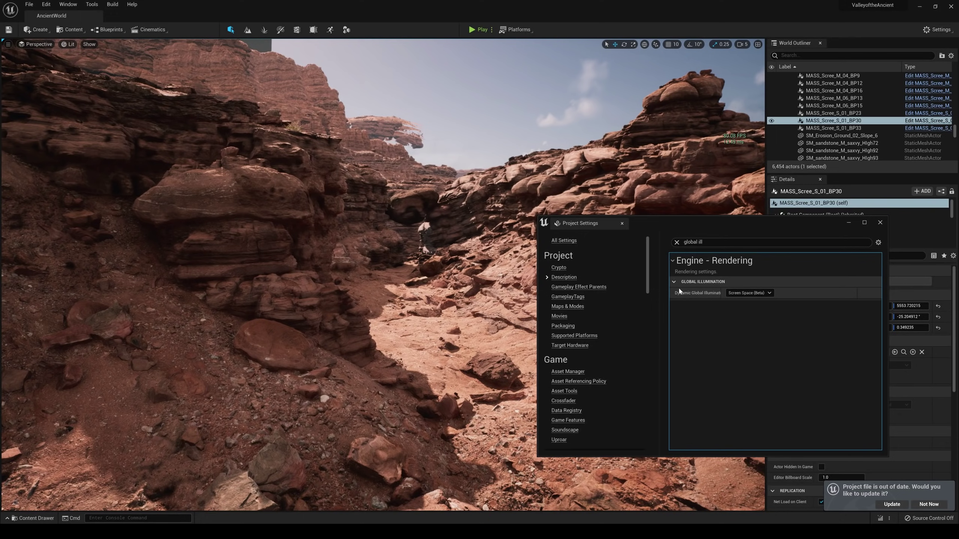
pyautogui.click(749, 293)
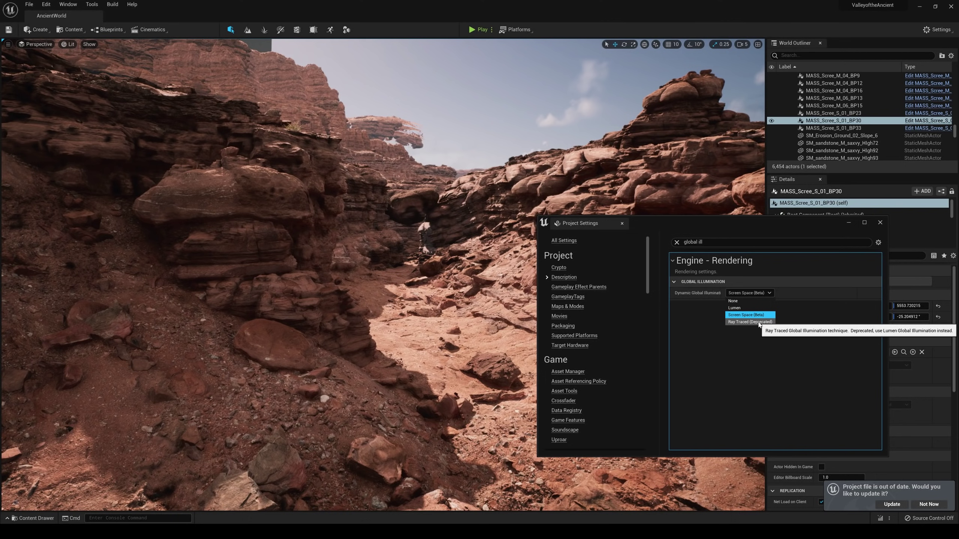
pyautogui.click(759, 322)
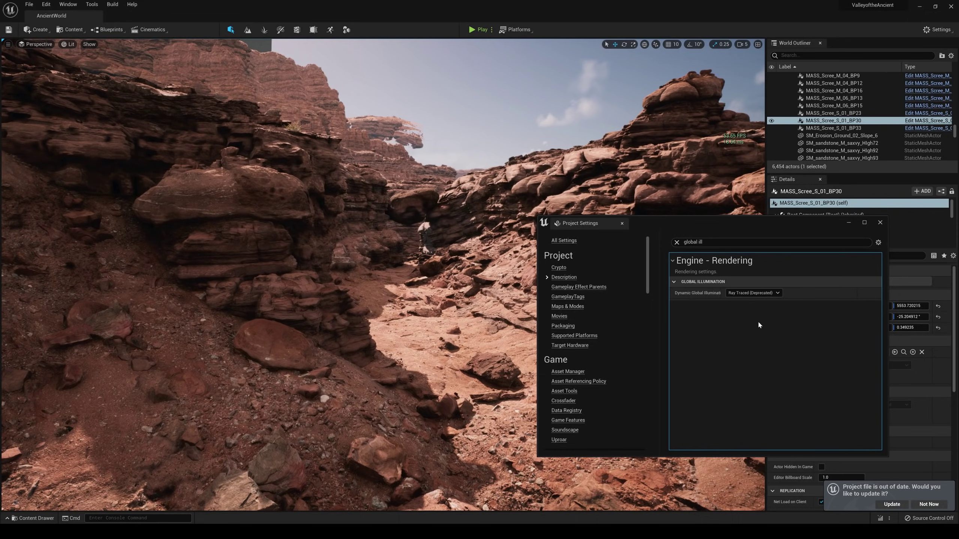
pyautogui.click(750, 295)
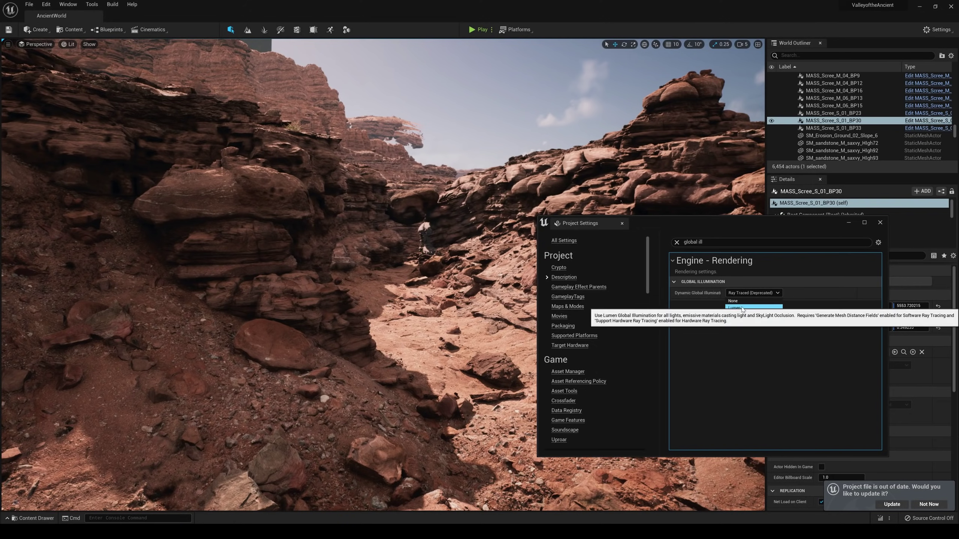
pyautogui.click(742, 307)
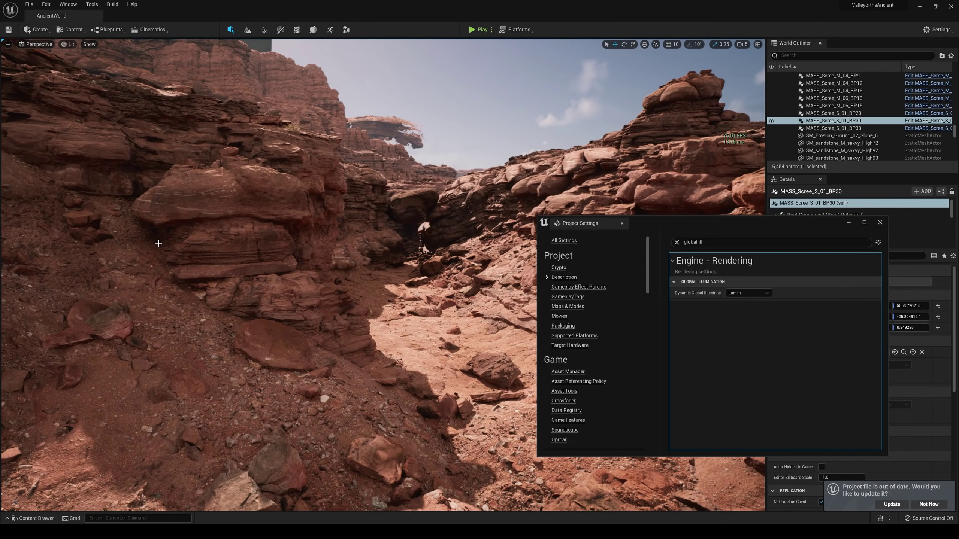
pyautogui.click(747, 293)
pyautogui.click(742, 314)
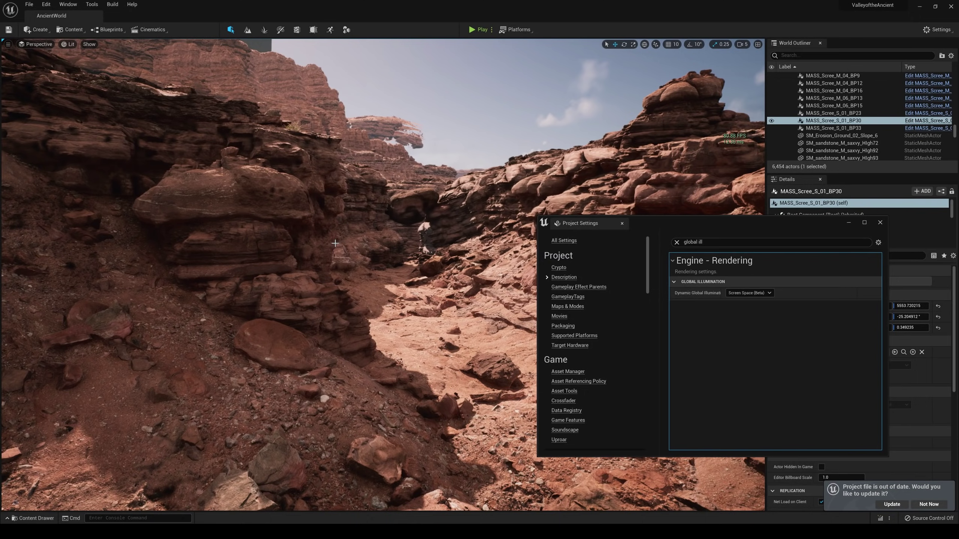
# Step: Switch Dynamic Global Illumination back to Lumen and fly over the rocks toward the cliffs
pyautogui.click(752, 293)
pyautogui.click(742, 308)
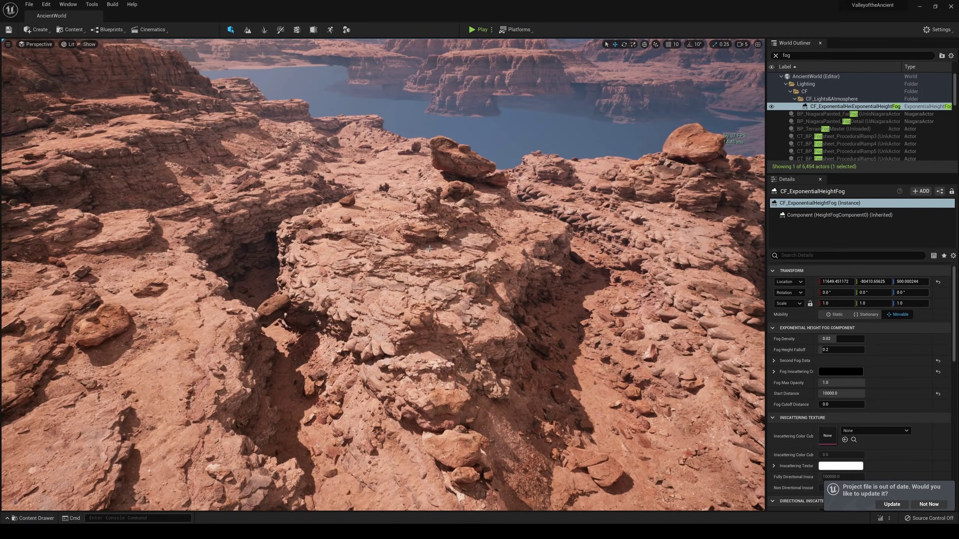
pyautogui.moveTo(429, 248); pyautogui.dragTo(428, 253, button='right')
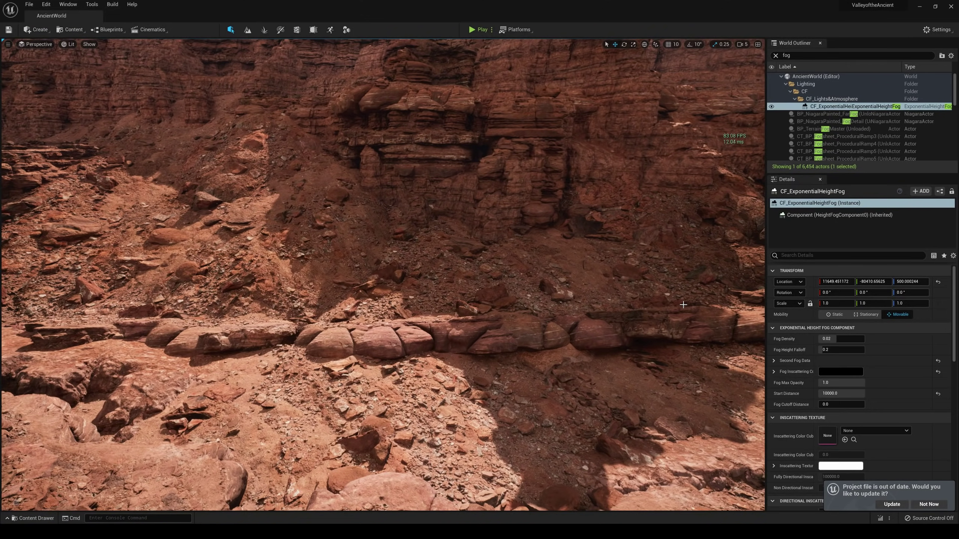
# Step: Fly out over the canyon and lake, down over the rocks, then clear the Outliner search
pyautogui.moveTo(683, 305); pyautogui.dragTo(641, 295, button='right')
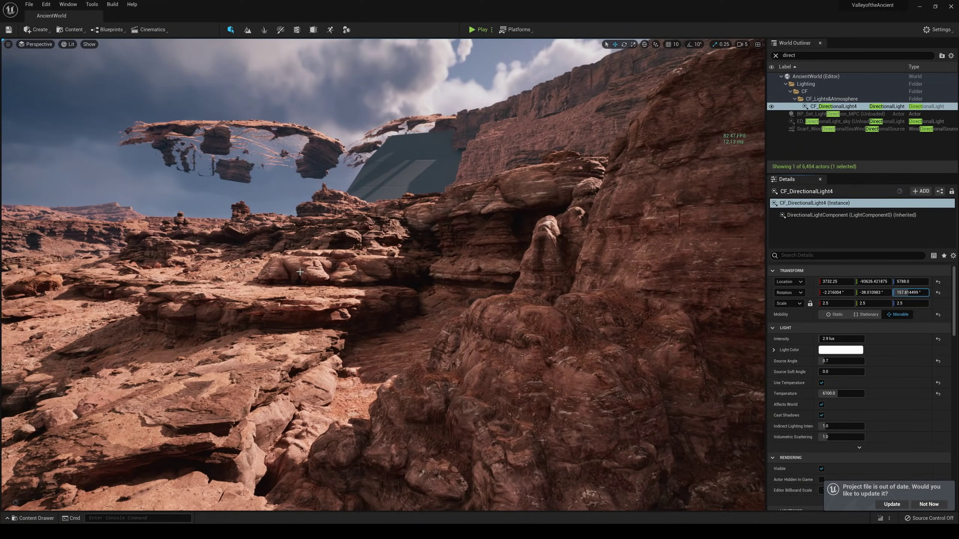
pyautogui.moveTo(300, 272)
pyautogui.mouseDown(button='right')
pyautogui.moveTo(296, 300)
pyautogui.moveTo(301, 272)
pyautogui.mouseUp(button='right')
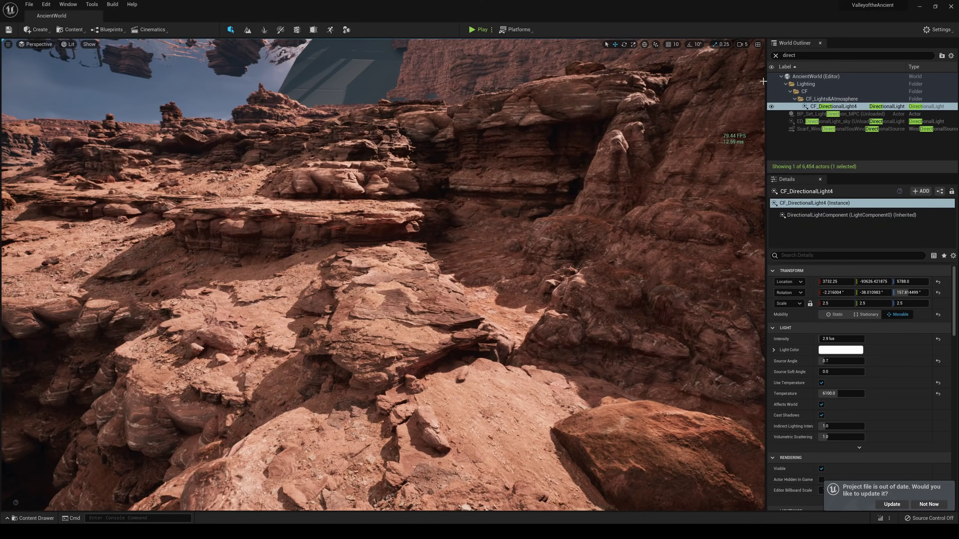
pyautogui.click(775, 55)
# Step: Filter the World Outliner on 'post', widen the side panels, and select CFR_PostProcessVolume_Sunset
pyautogui.write('post')
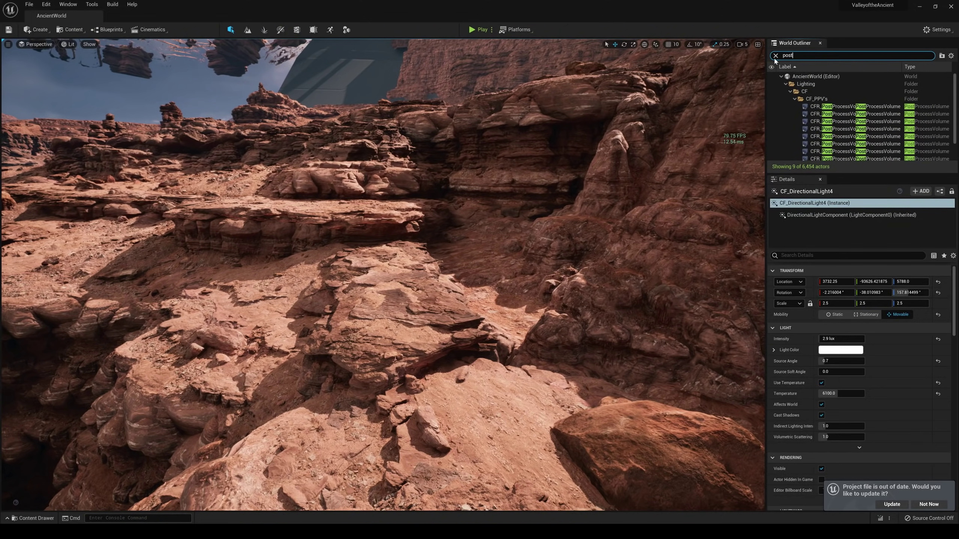
pyautogui.moveTo(770, 109); pyautogui.dragTo(539, 109)
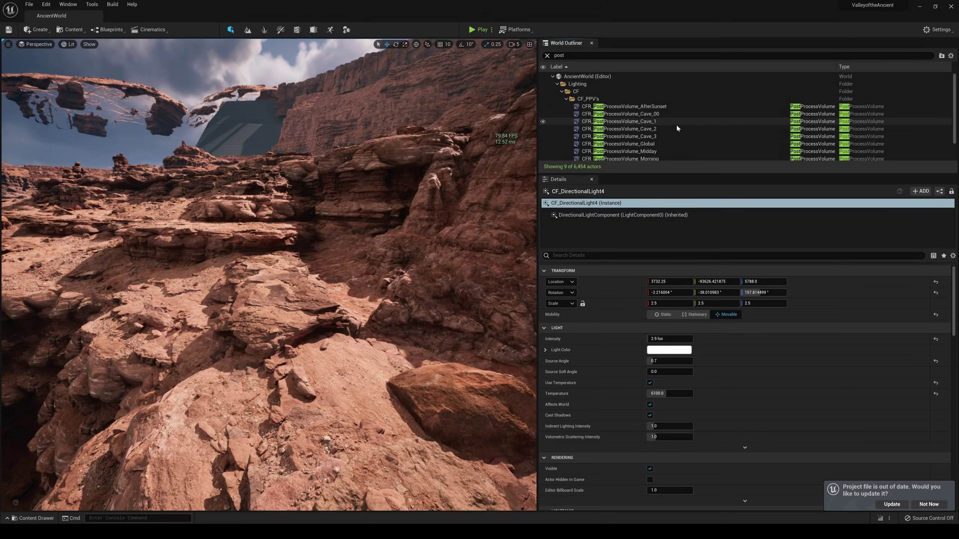
pyautogui.scroll(-3, 676, 123)
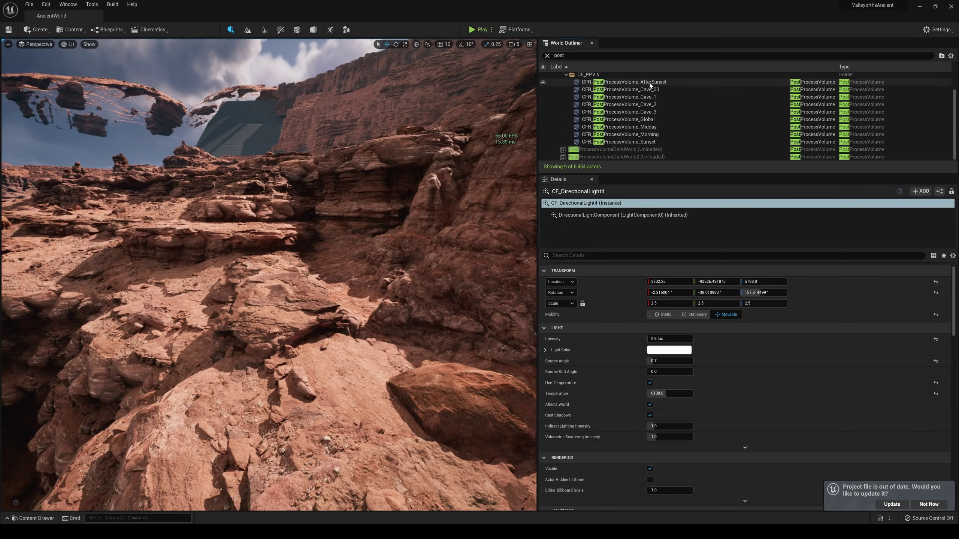
pyautogui.click(650, 142)
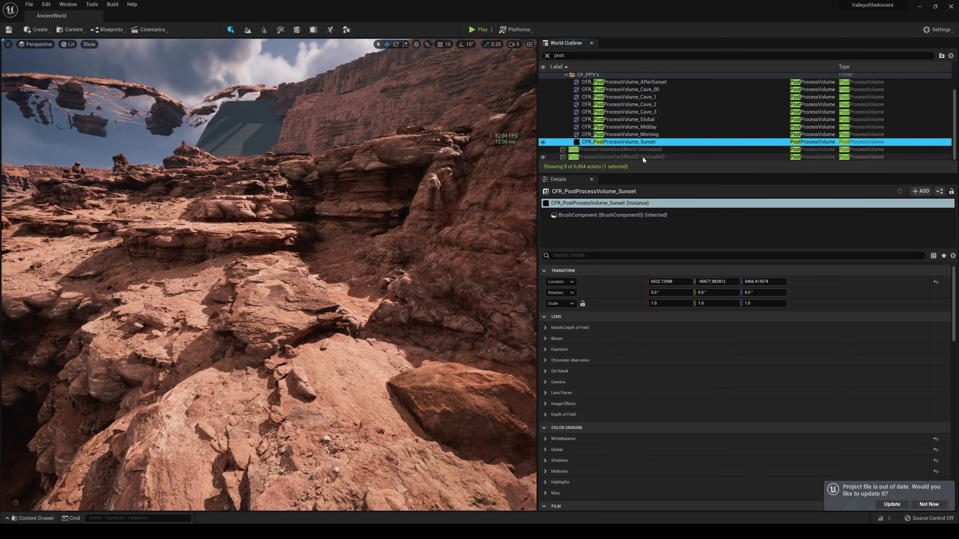
# Step: Enable the Sunset volume's Global Illumination Method override and view its dropdown showing Lumen
pyautogui.click(534, 289)
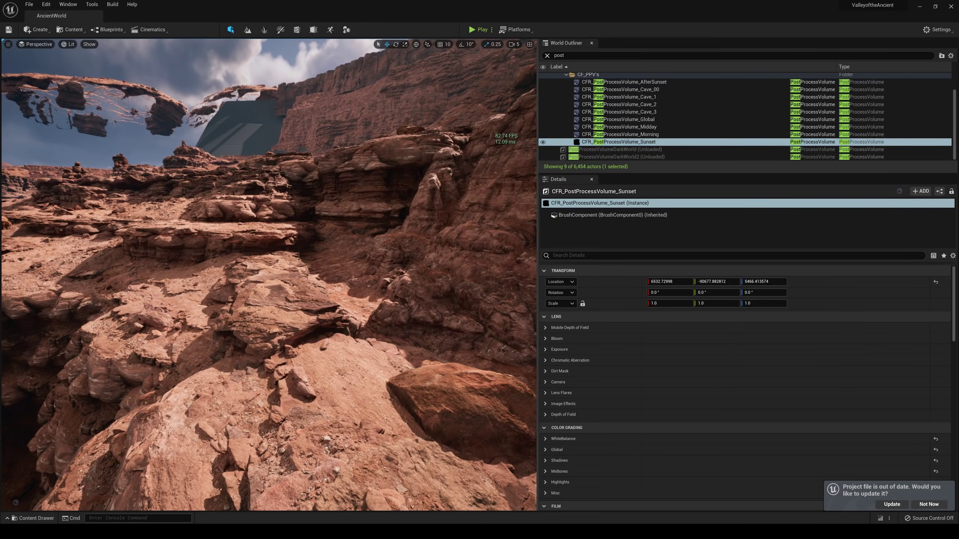
pyautogui.click(614, 142)
pyautogui.scroll(-2, 587, 327)
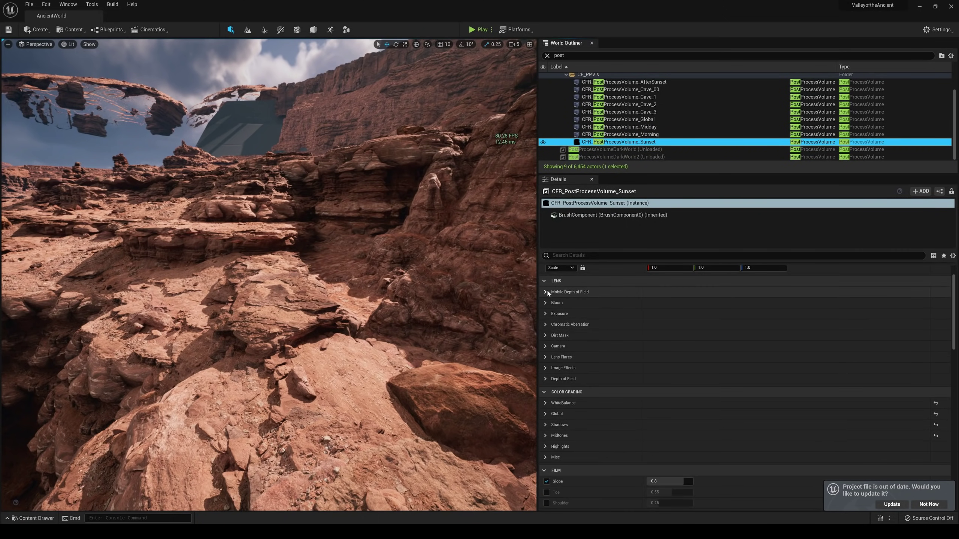
pyautogui.moveTo(538, 295); pyautogui.dragTo(470, 295)
pyautogui.scroll(-3, 554, 374)
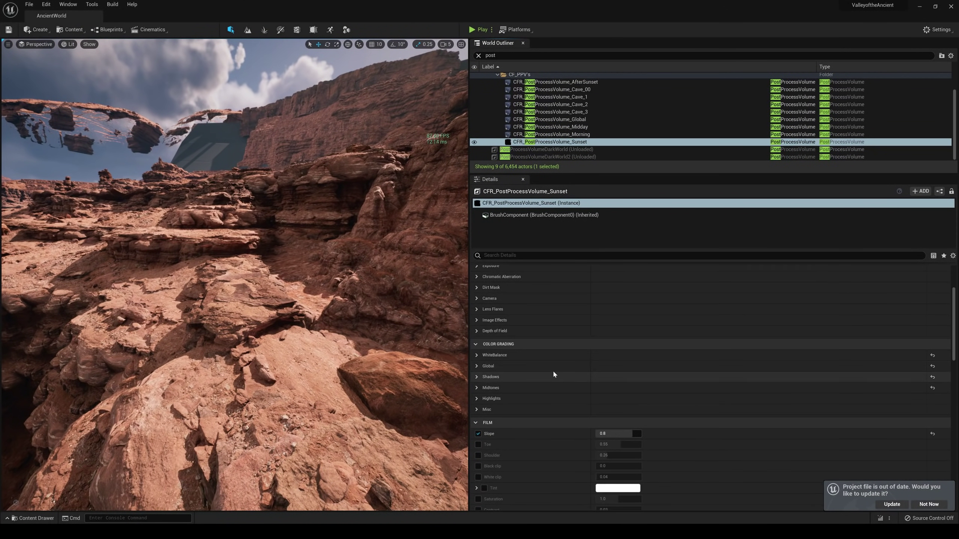
pyautogui.scroll(-4, 546, 372)
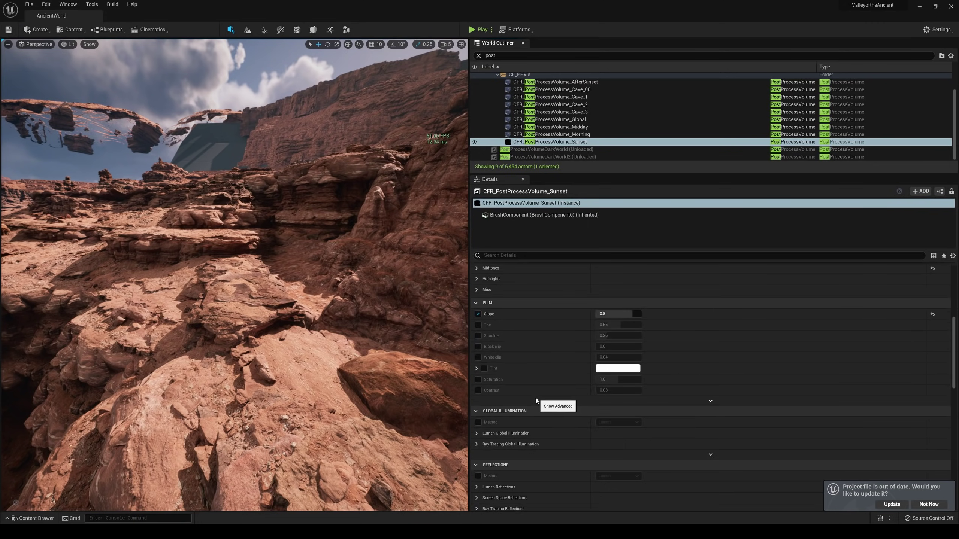
pyautogui.scroll(-1, 536, 401)
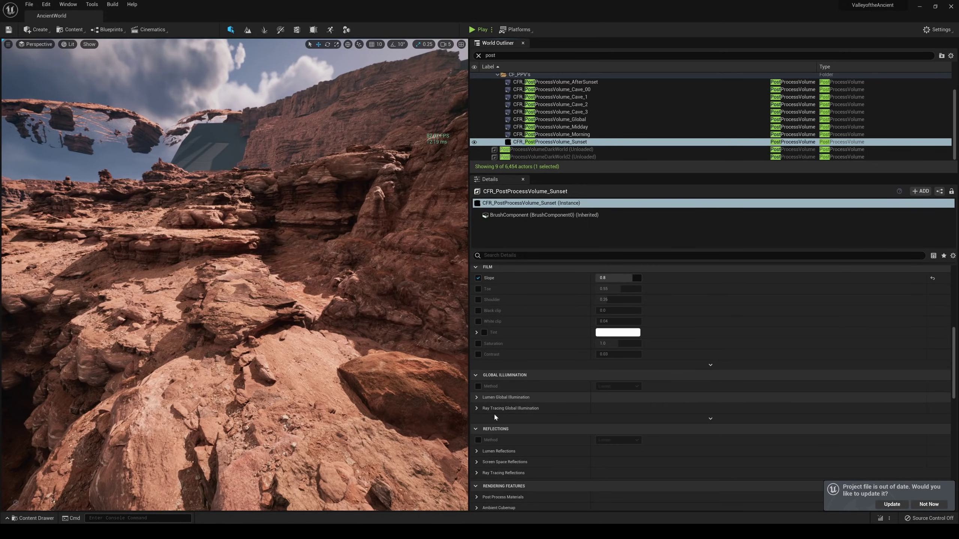
pyautogui.click(478, 386)
pyautogui.click(606, 387)
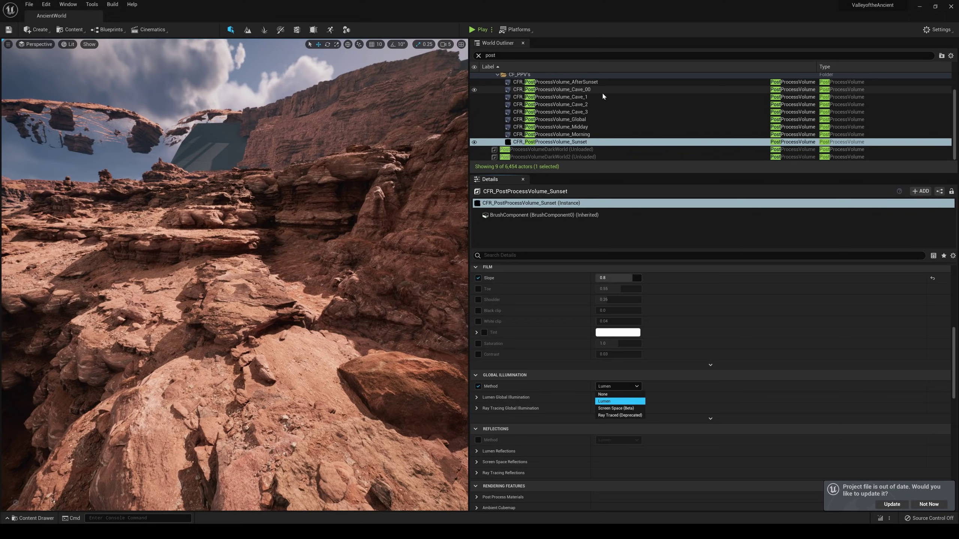
# Step: Keep Lumen for global illumination and override the Reflections Method with Lumen
pyautogui.click(502, 446)
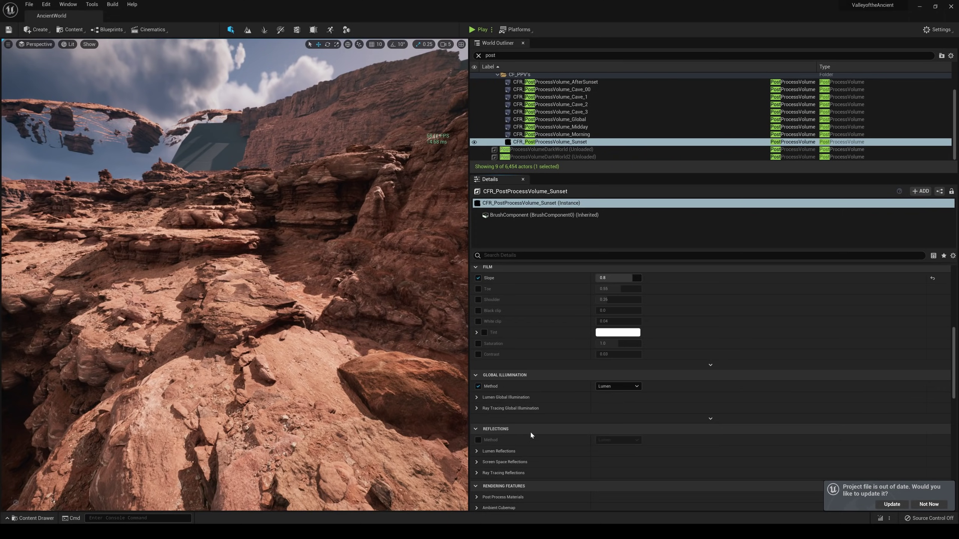
pyautogui.scroll(-1, 530, 430)
pyautogui.click(478, 416)
pyautogui.scroll(-1, 510, 413)
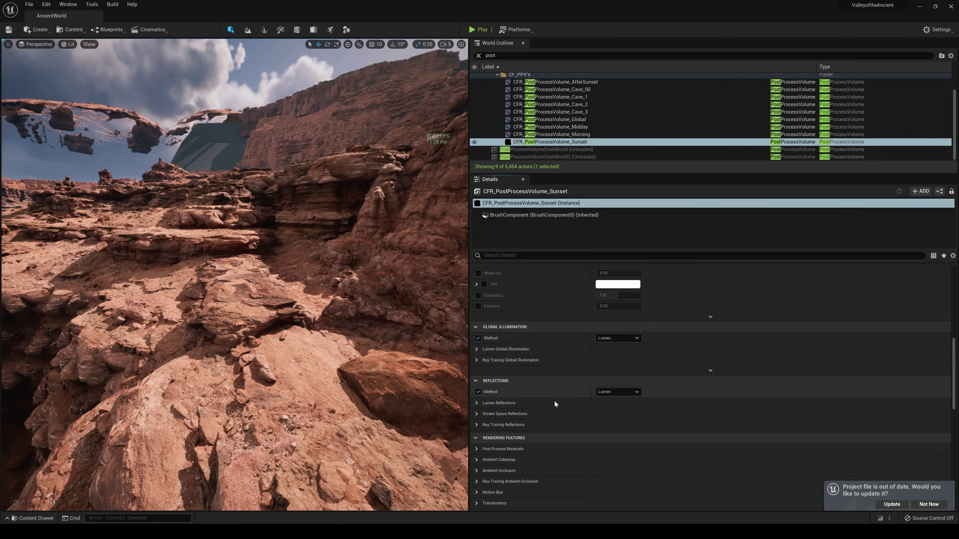
pyautogui.click(623, 392)
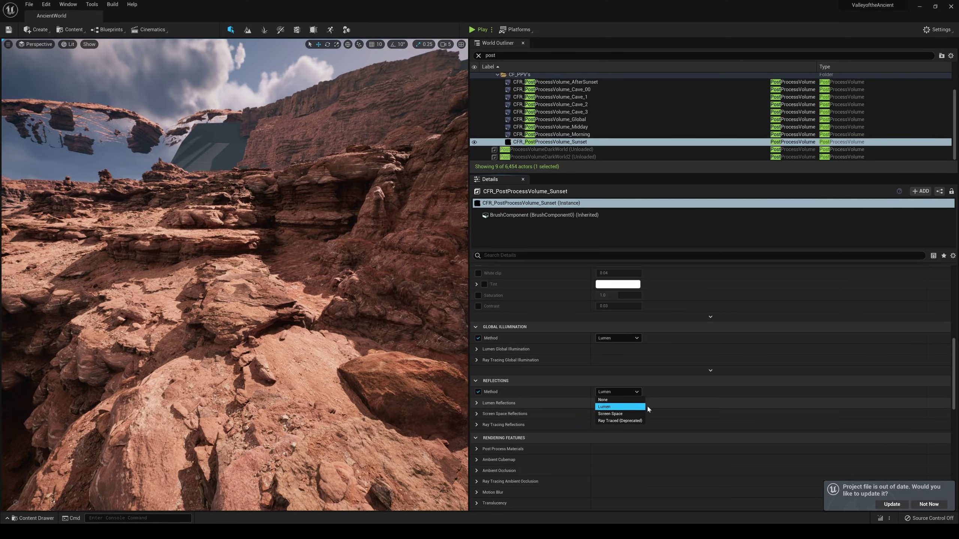
pyautogui.click(542, 401)
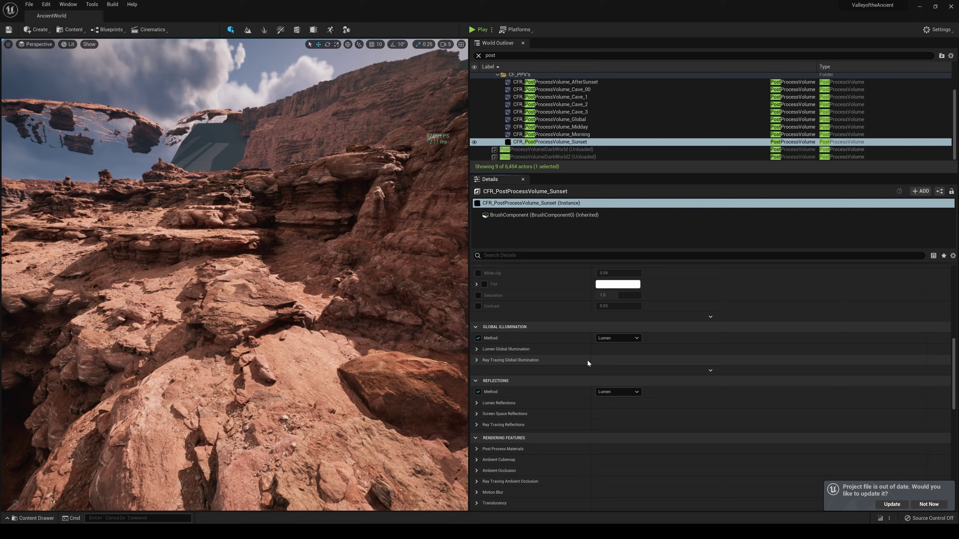
# Step: Scroll down and expand, then collapse, the Ray Tracing Translucency settings
pyautogui.scroll(-3, 568, 379)
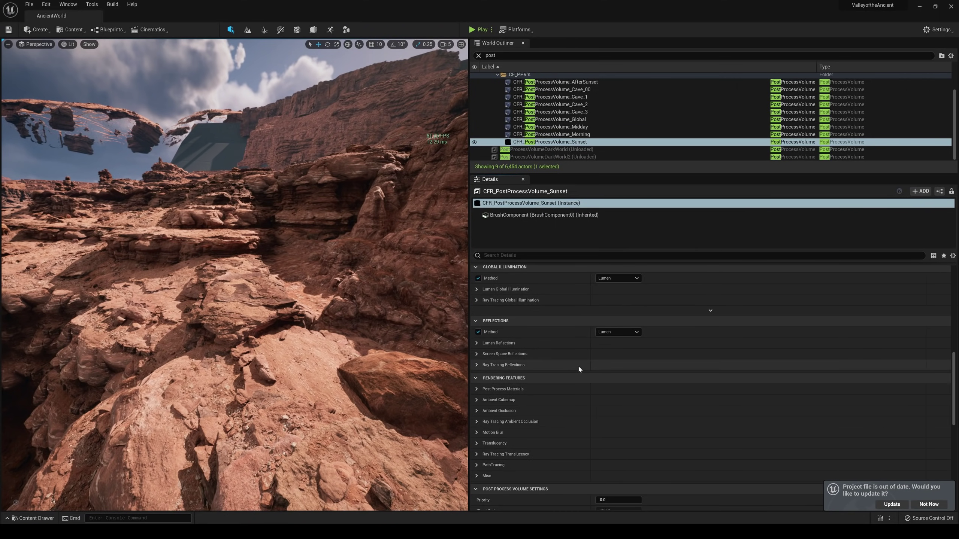
pyautogui.scroll(-2, 612, 381)
pyautogui.scroll(-2, 613, 395)
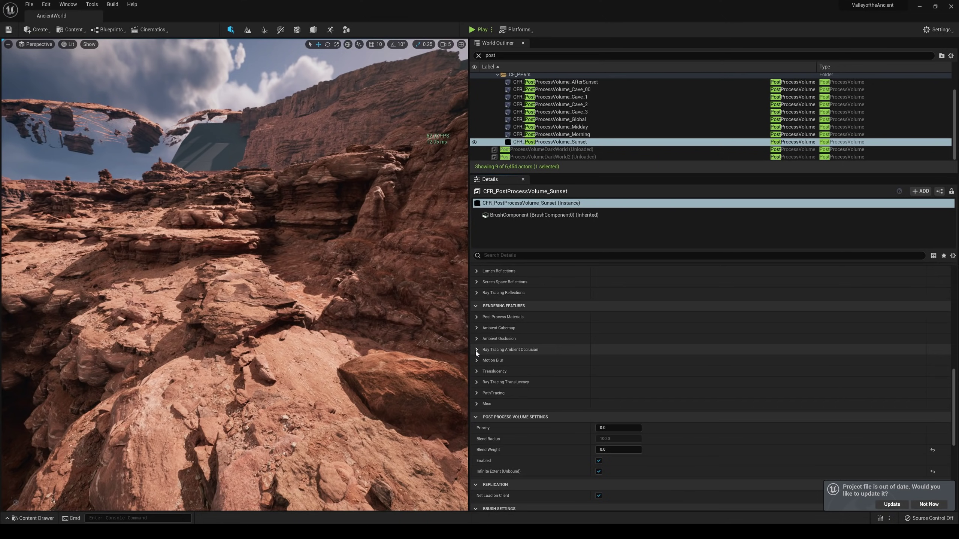
pyautogui.click(476, 383)
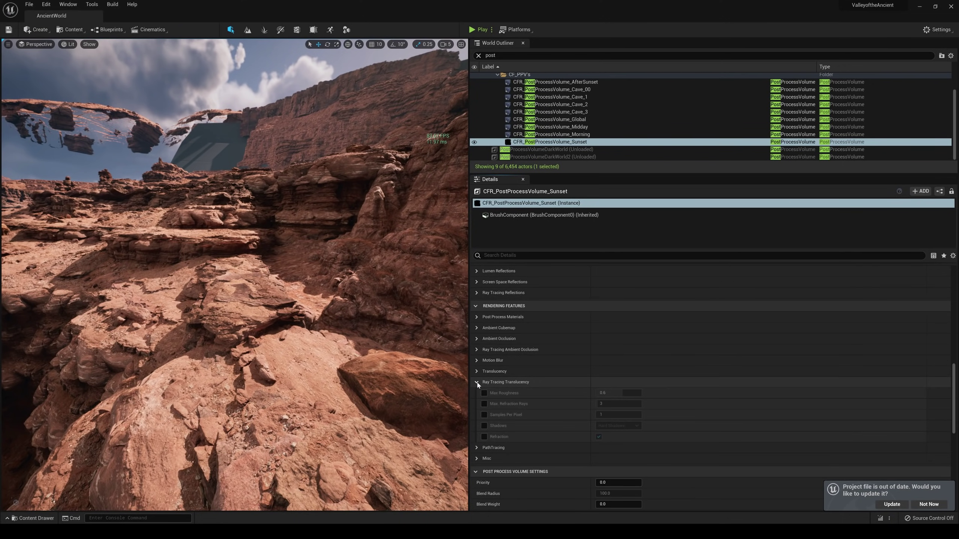
pyautogui.click(476, 382)
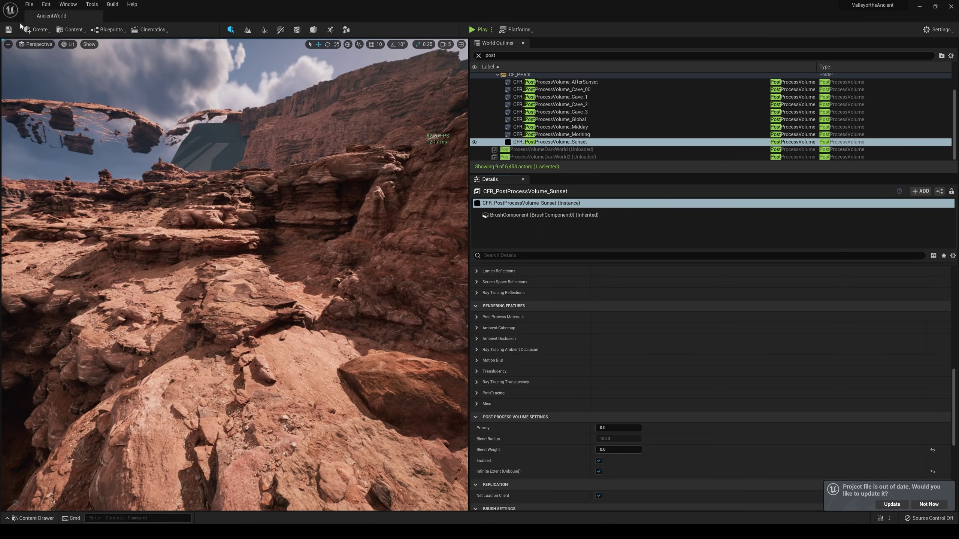
# Step: Open Project Settings from the Edit menu and reposition its window
pyautogui.click(46, 4)
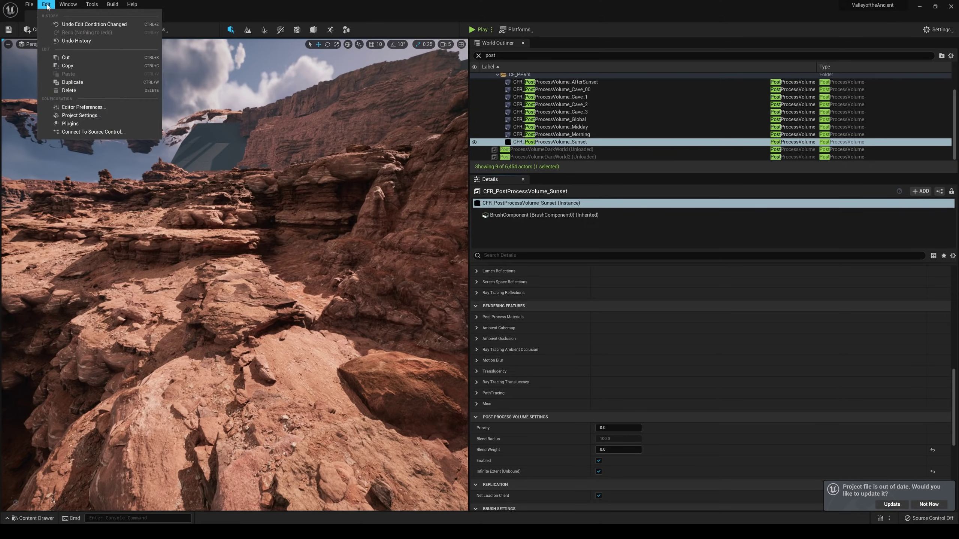
pyautogui.click(81, 116)
pyautogui.moveTo(483, 311); pyautogui.dragTo(220, 157)
# Step: Filter settings by 'ray tra', widen the window, and enable Support Hardware Ray Tracing
pyautogui.click(289, 177)
pyautogui.write('ray tra')
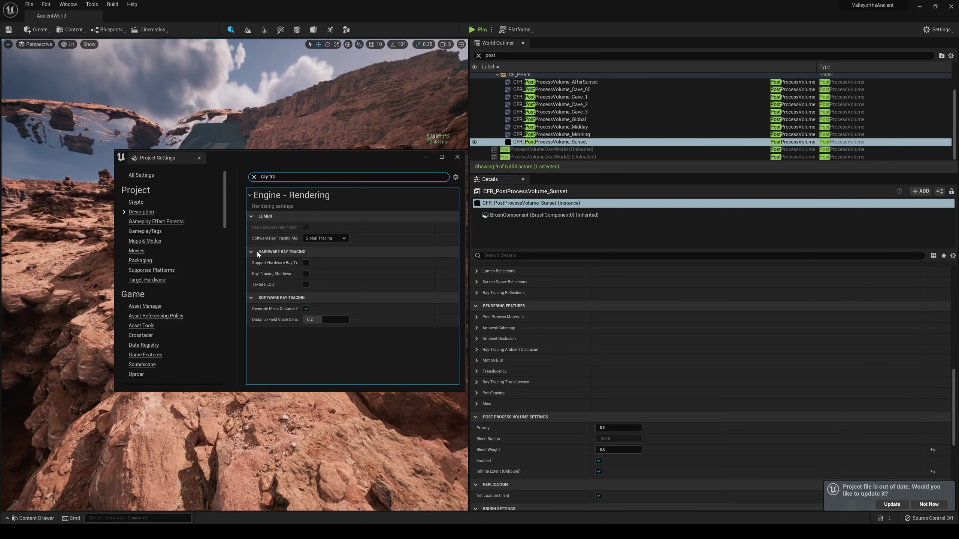
pyautogui.moveTo(119, 239); pyautogui.dragTo(48, 240)
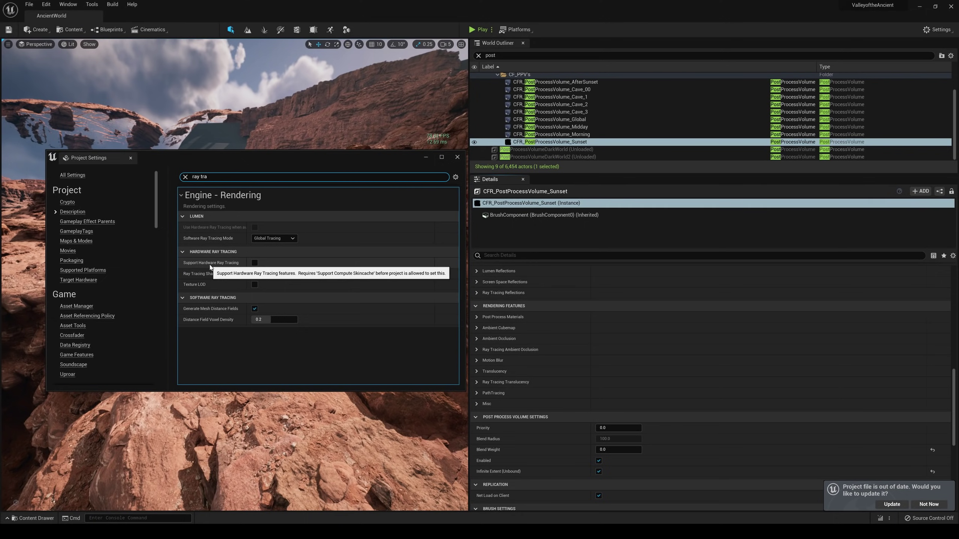
pyautogui.click(254, 263)
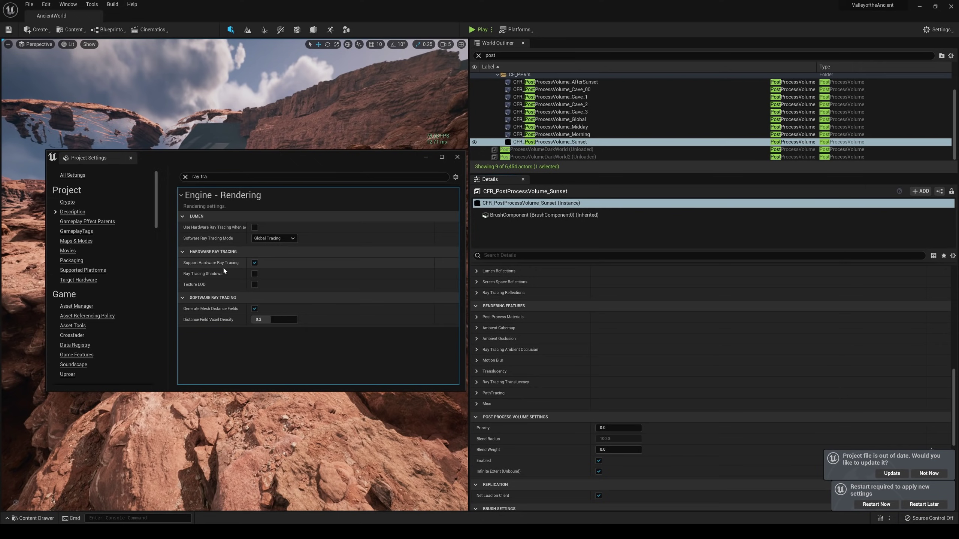
# Step: Leave Ray Tracing Shadows off, keep hardware ray tracing support, and enable Use Hardware Ray Tracing when available
pyautogui.click(254, 274)
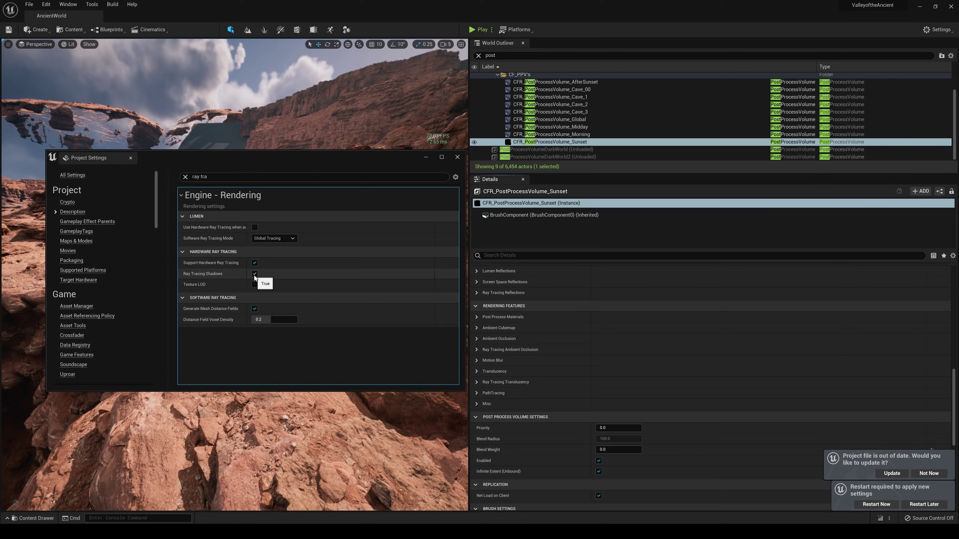
pyautogui.click(254, 274)
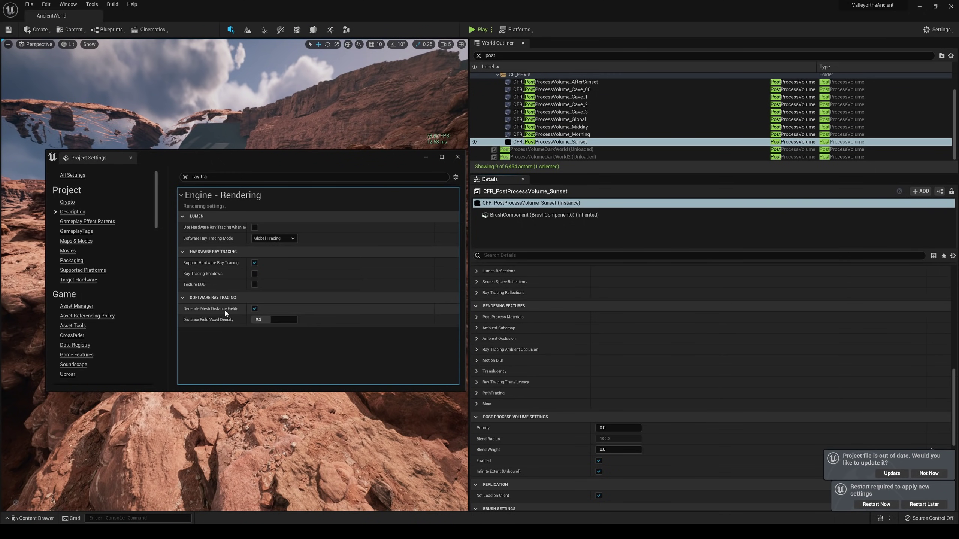
pyautogui.click(254, 263)
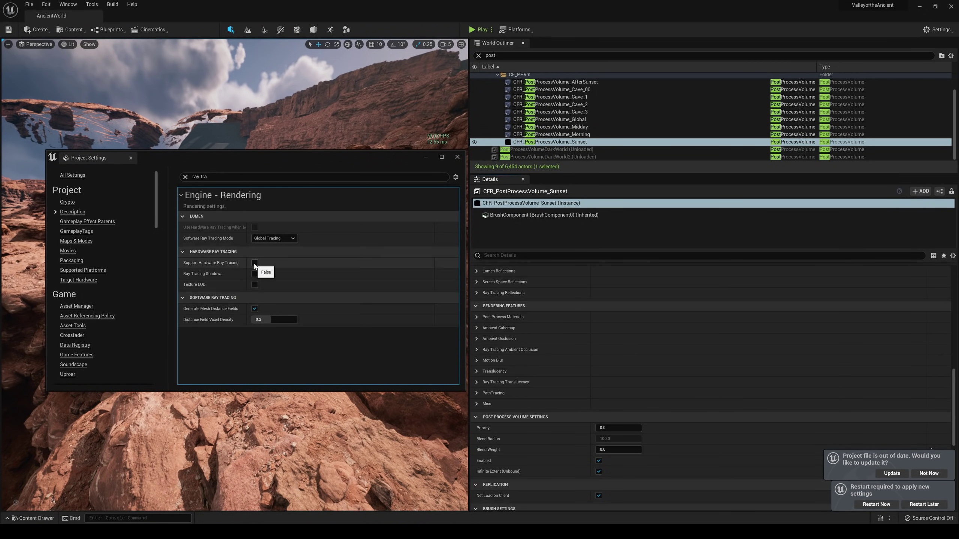
pyautogui.click(254, 263)
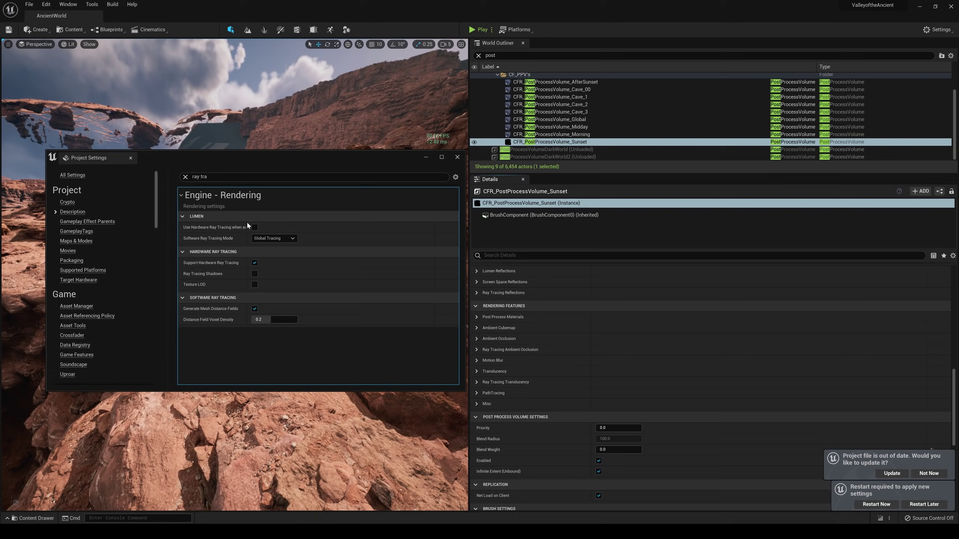
pyautogui.moveTo(247, 224); pyautogui.dragTo(273, 225)
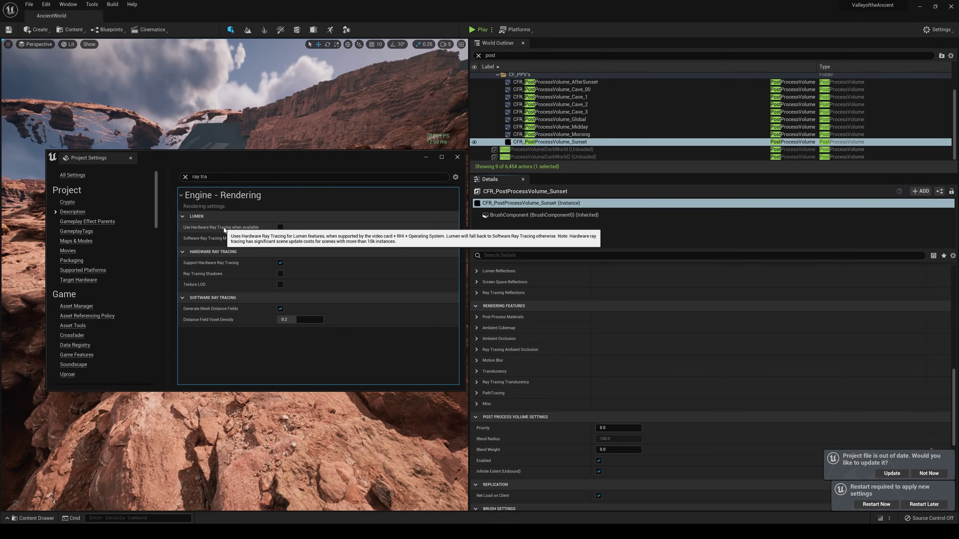
pyautogui.click(280, 227)
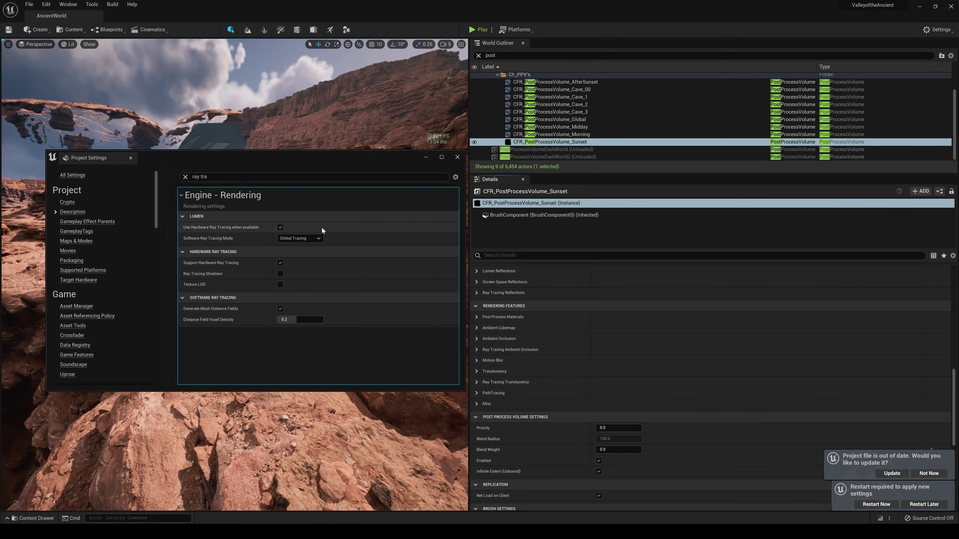
# Step: Minimize Project Settings, widen the viewport, fly into the canyon crevice, and check the camera speed setting
pyautogui.click(431, 161)
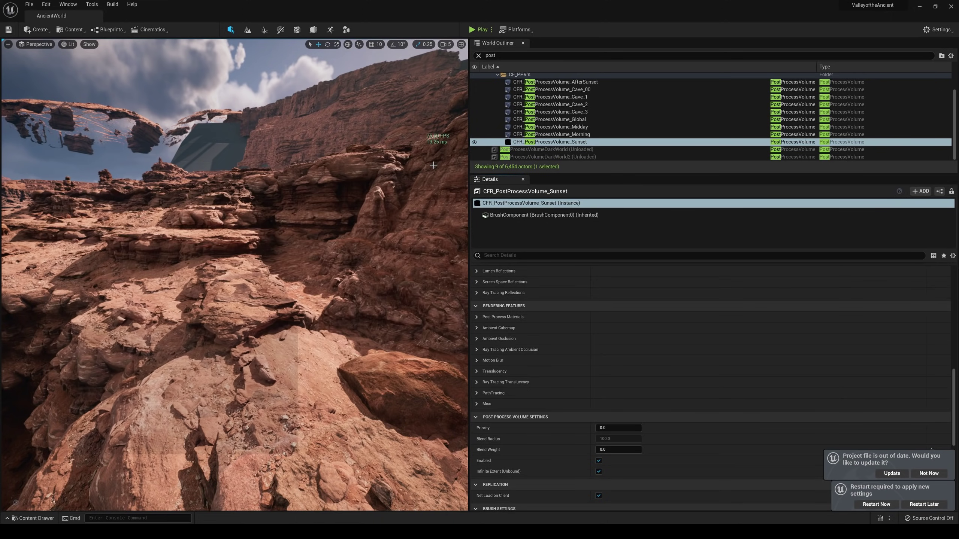
pyautogui.moveTo(355, 211); pyautogui.dragTo(354, 211, button='right')
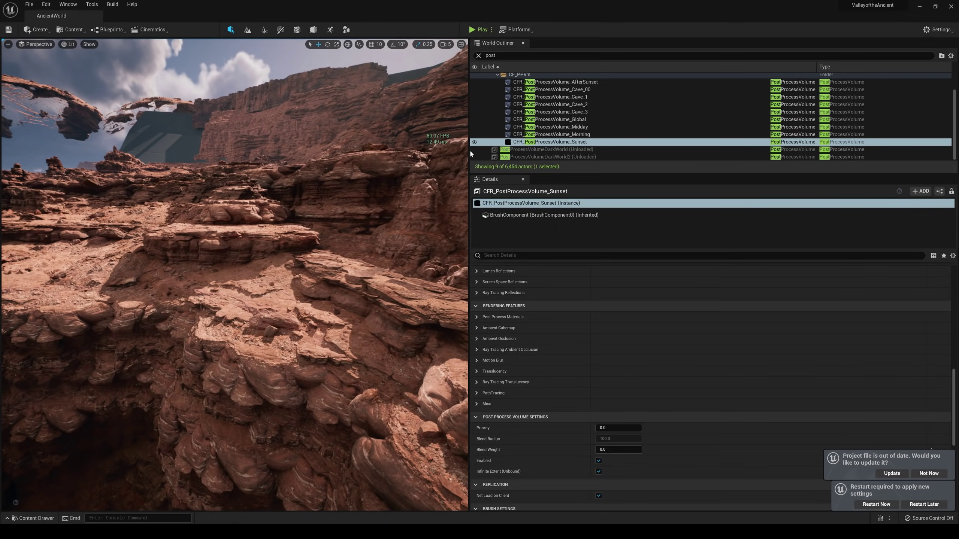
pyautogui.moveTo(474, 139); pyautogui.dragTo(826, 140)
pyautogui.moveTo(415, 265); pyautogui.dragTo(416, 264, button='right')
pyautogui.click(804, 44)
# Step: Raise the viewport camera speed from 3 to 4 and fly toward the canyon wall
pyautogui.click(804, 44)
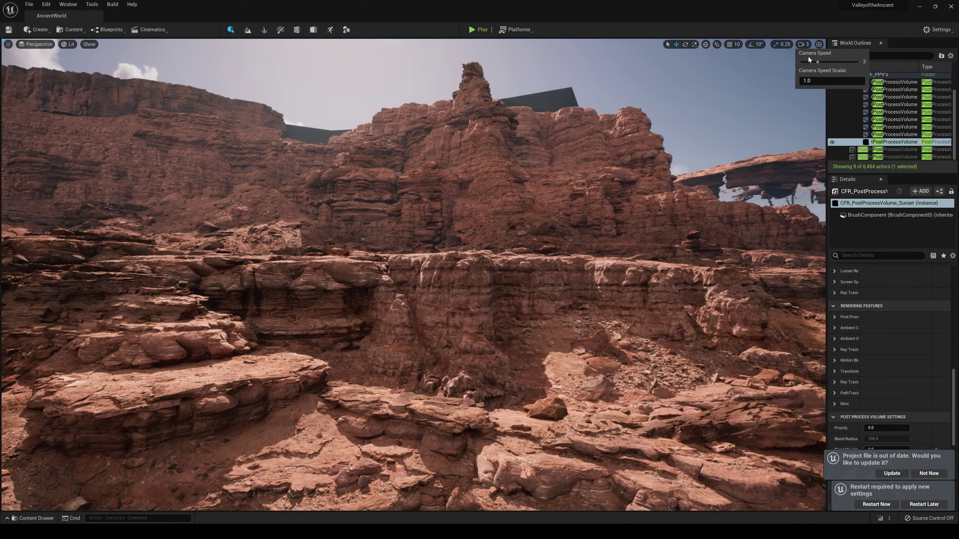
pyautogui.moveTo(818, 62); pyautogui.dragTo(828, 61)
pyautogui.moveTo(416, 264); pyautogui.dragTo(415, 264, button='right')
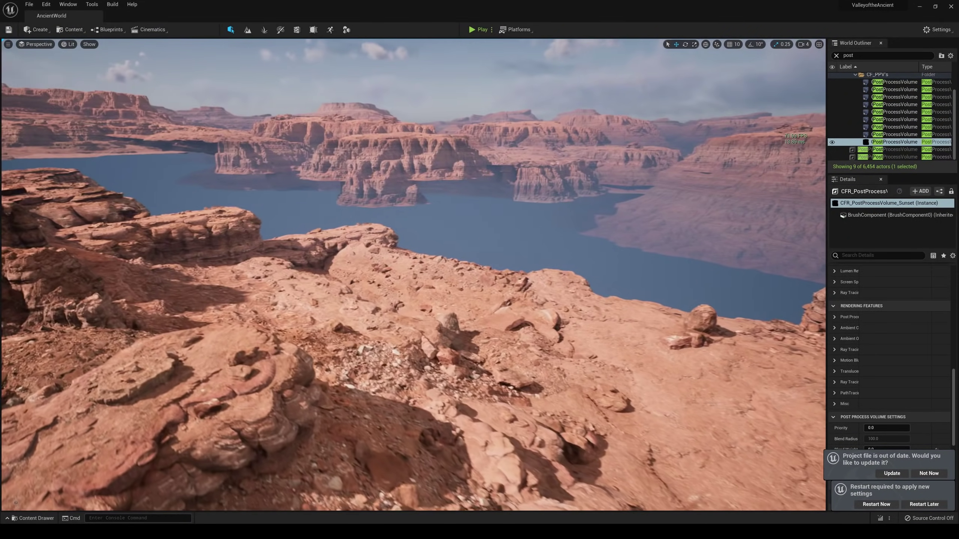